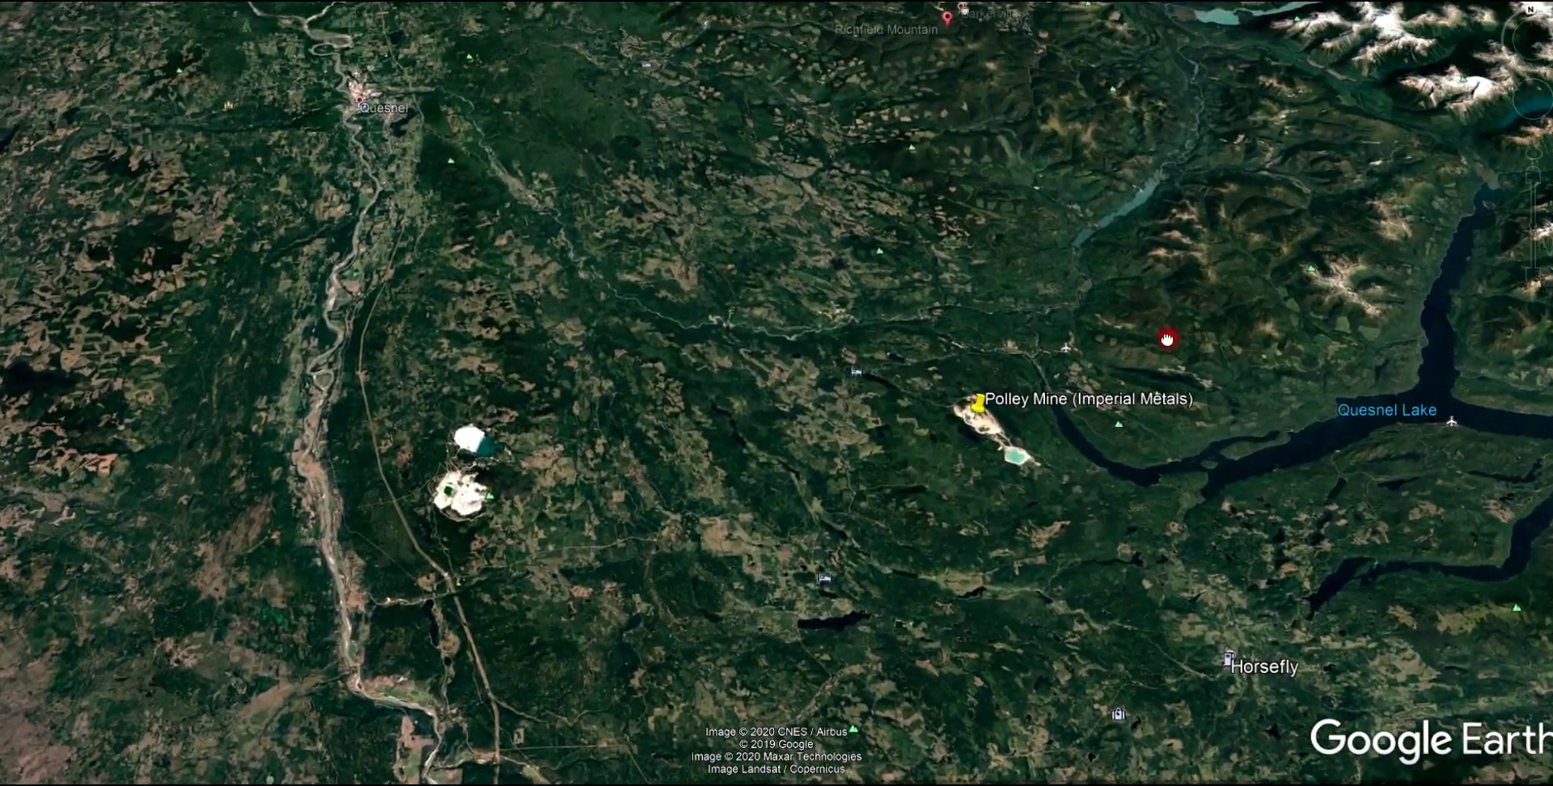
# Examine the terrain north of Polley Mine around Quesnel Forks, Hydraulic and Likely on the satellite imagery
pyautogui.moveTo(1168, 339); pyautogui.dragTo(1172, 356)
pyautogui.moveTo(773, 198); pyautogui.dragTo(776, 235)
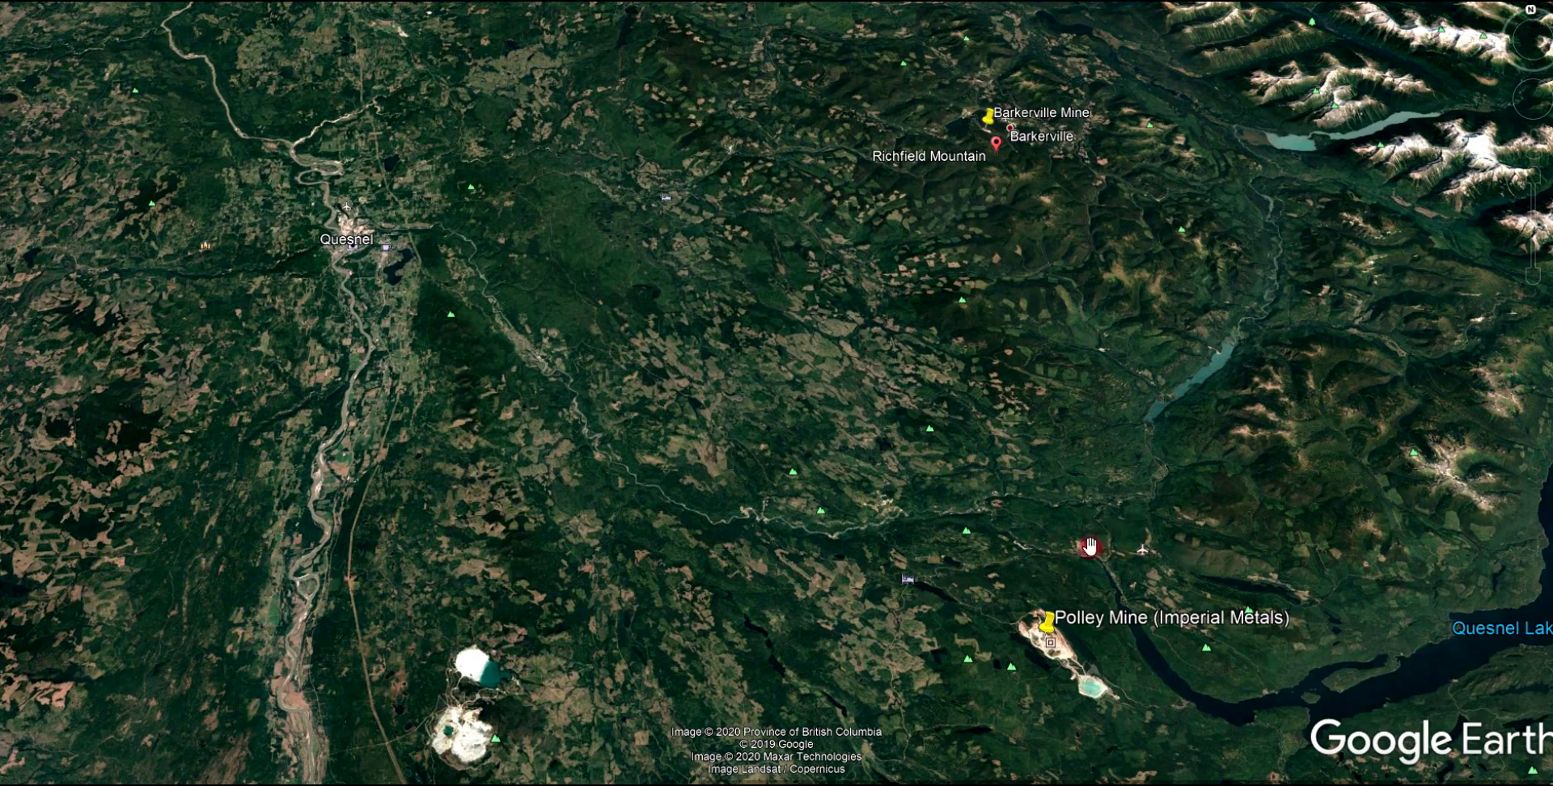
pyautogui.scroll(3, 1005, 555)
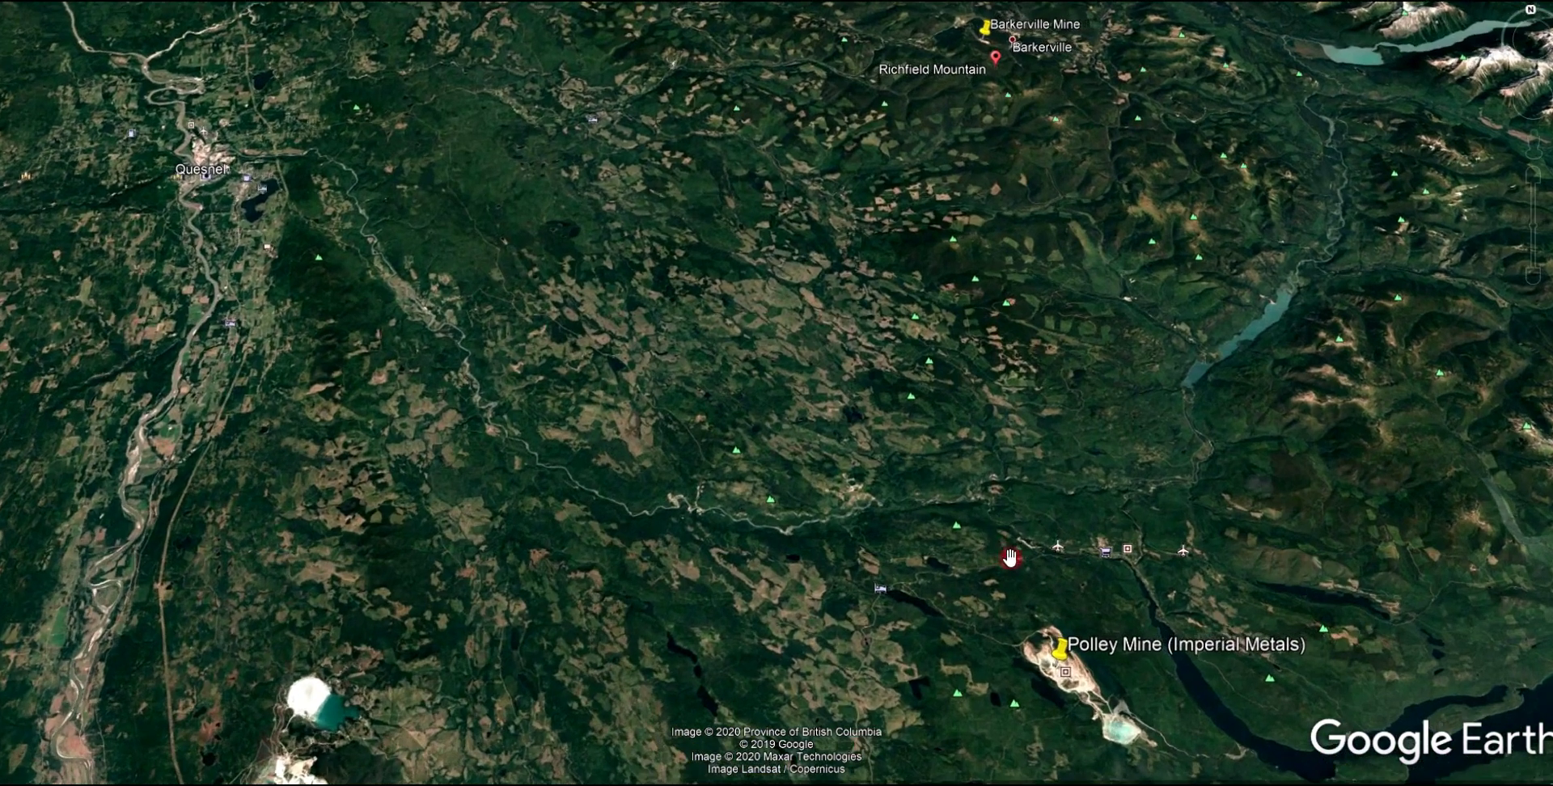
pyautogui.scroll(3, 1045, 561)
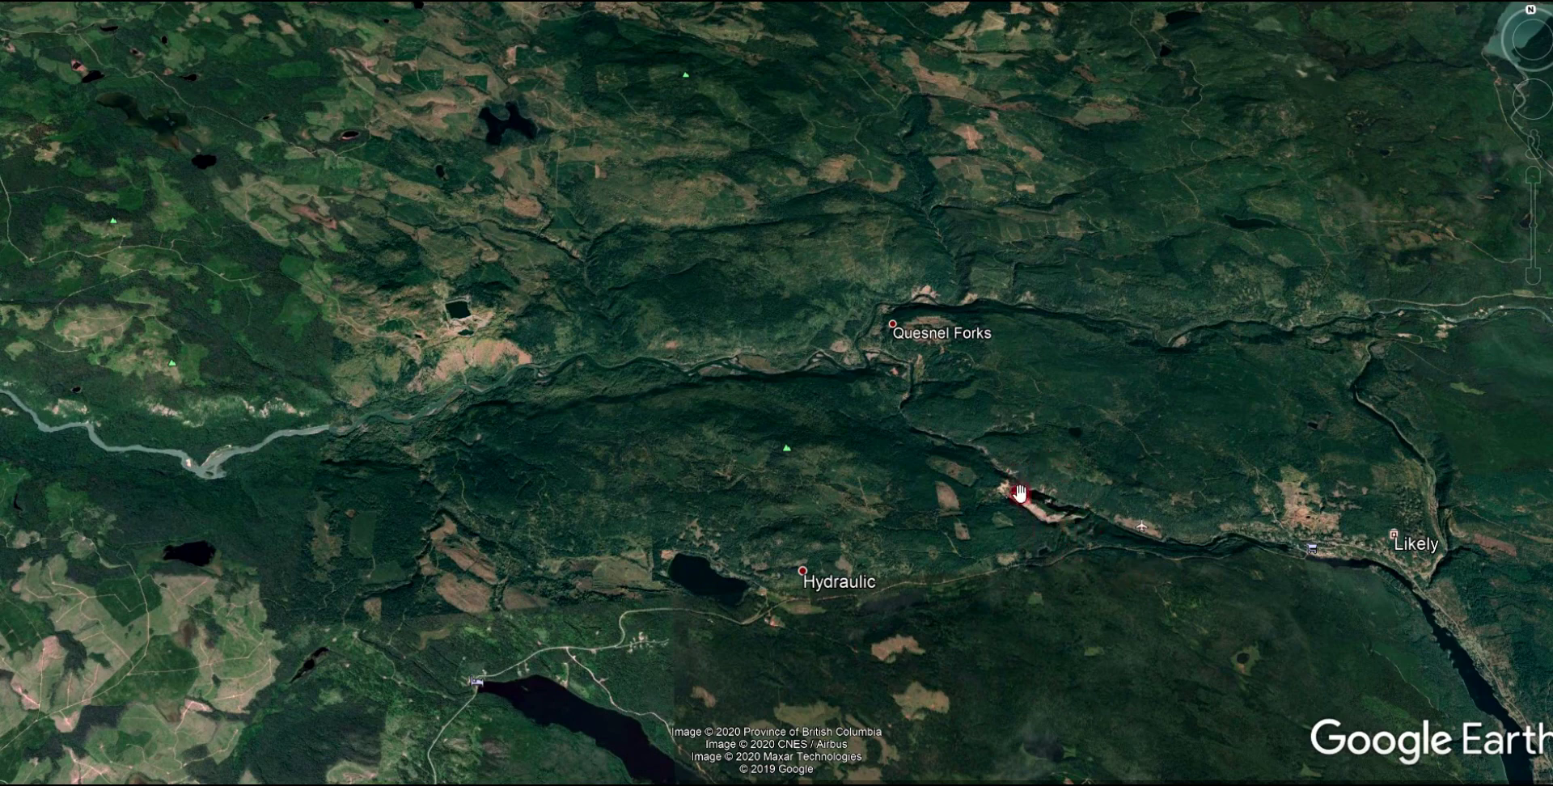
pyautogui.scroll(-3, 1027, 508)
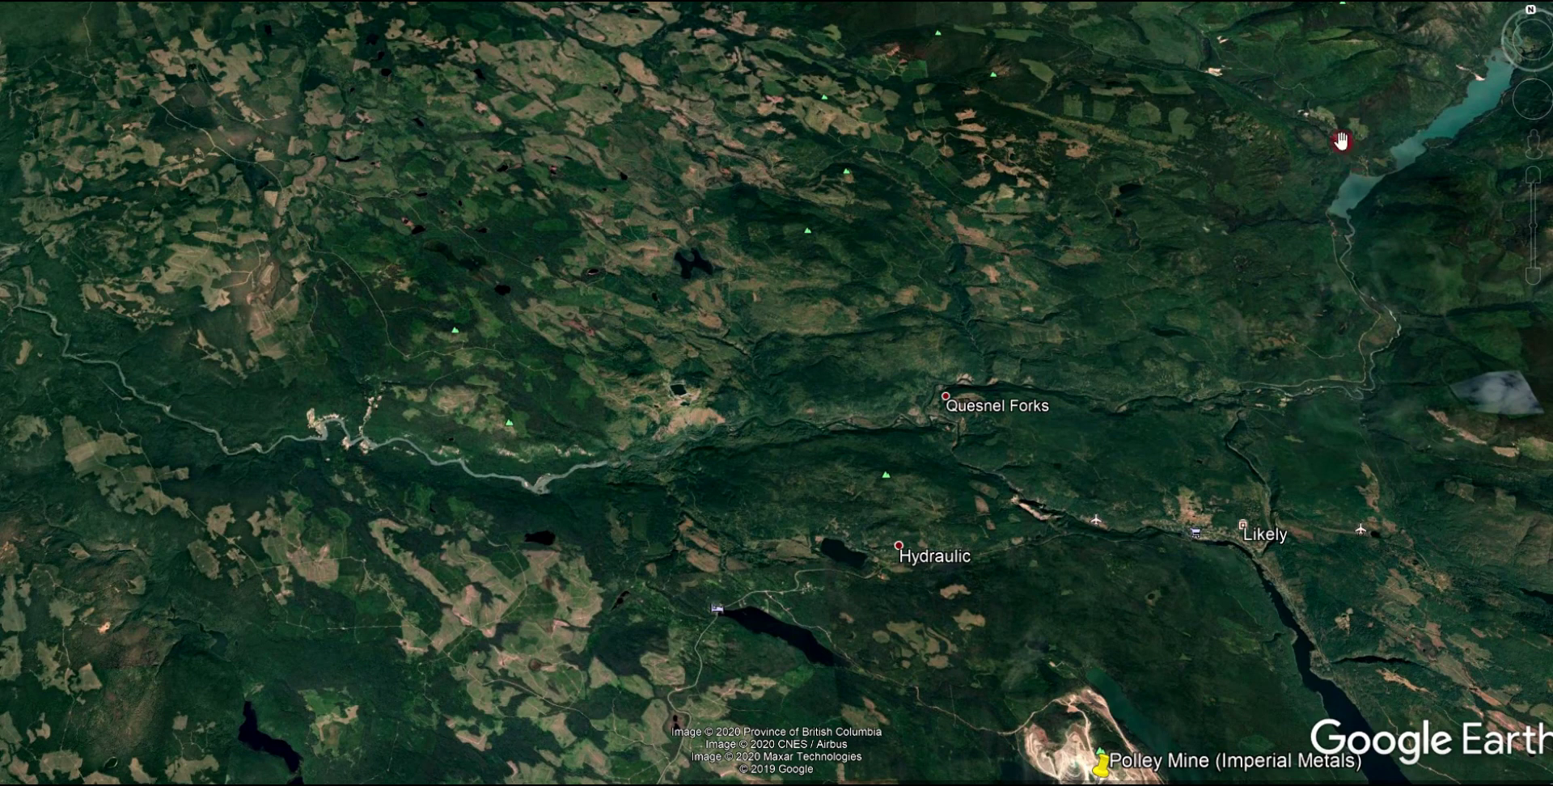
# Examine the area between Quesnel and Barkerville, including Richfield Mountain and Wells, on the satellite imagery
pyautogui.scroll(-4, 1215, 80)
pyautogui.moveTo(1208, 101); pyautogui.dragTo(1256, 234)
pyautogui.moveTo(1001, 263); pyautogui.dragTo(1115, 436)
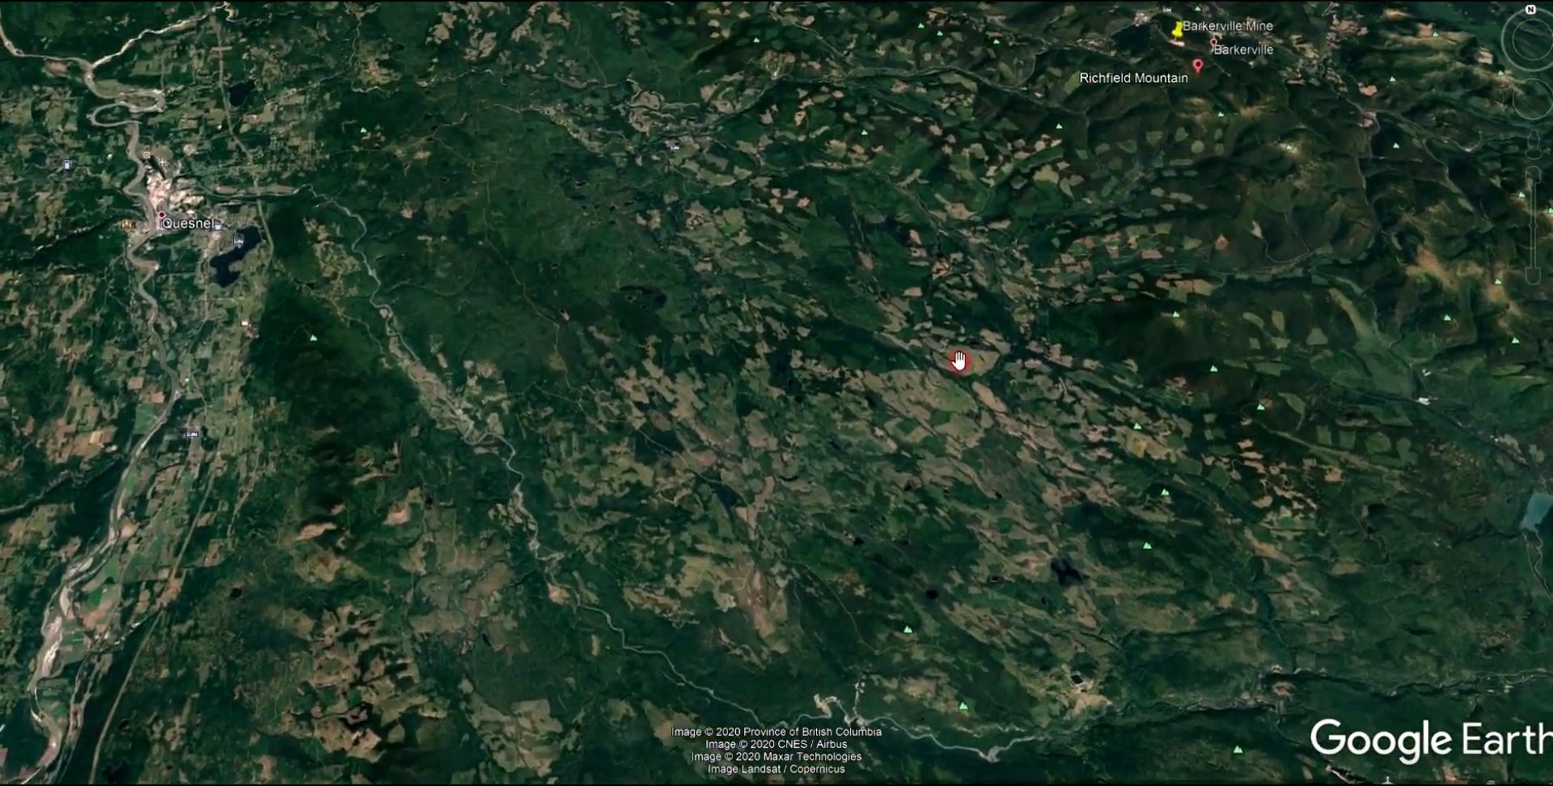
pyautogui.moveTo(959, 361); pyautogui.dragTo(940, 485)
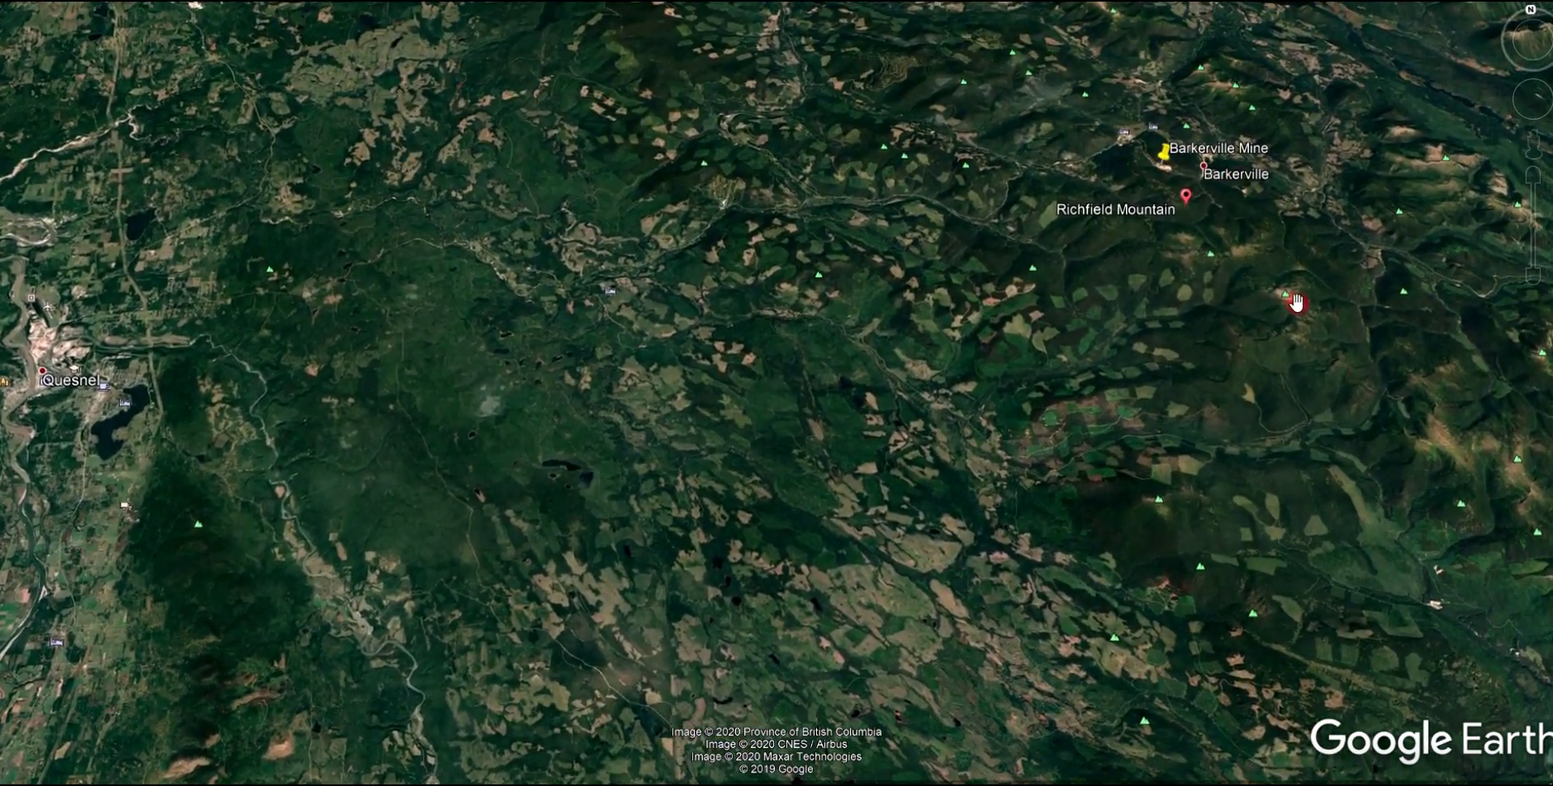
pyautogui.moveTo(943, 212); pyautogui.dragTo(1014, 269)
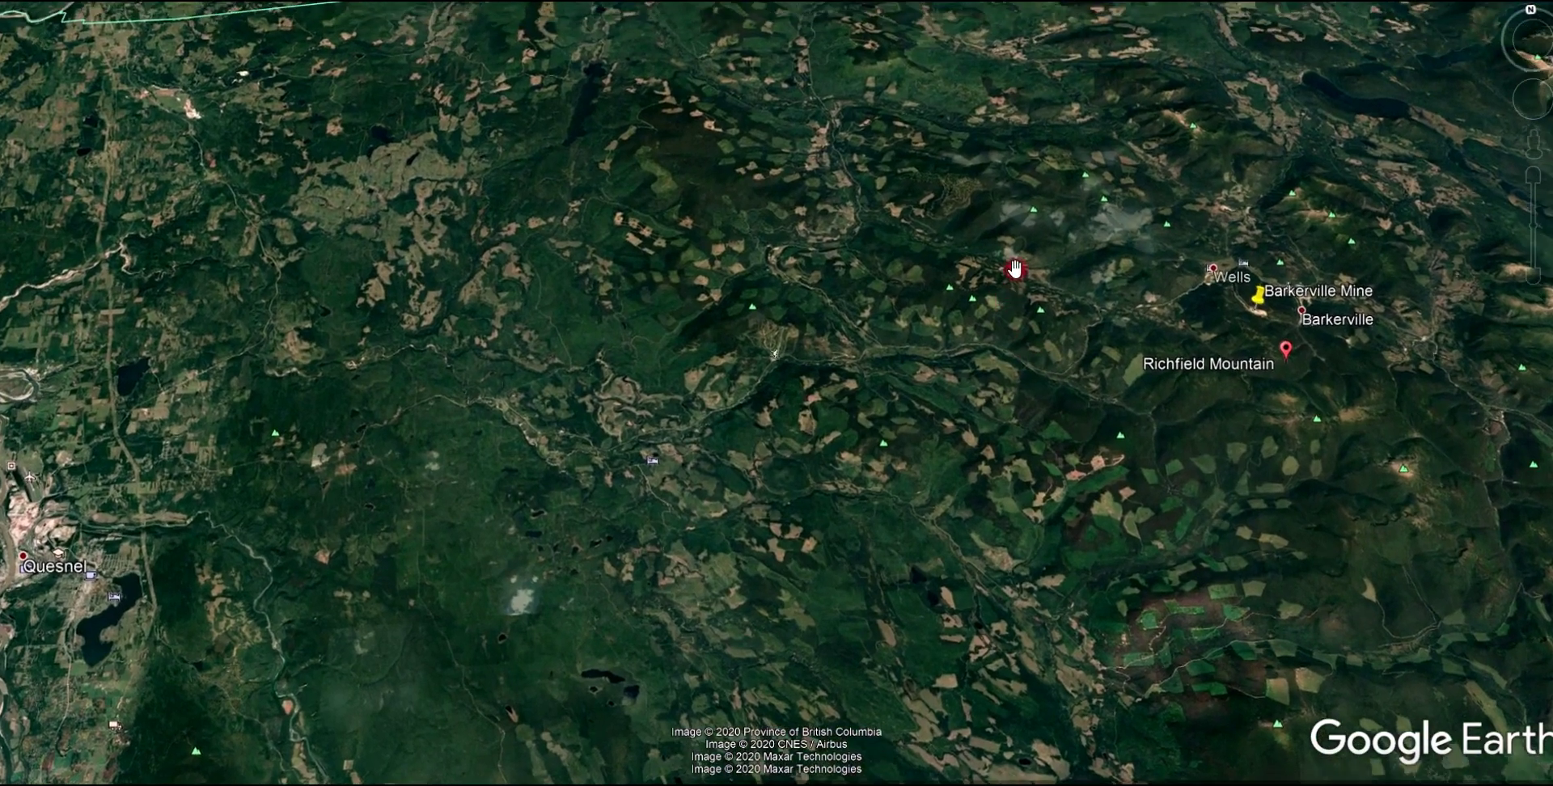
pyautogui.scroll(-2, 1015, 270)
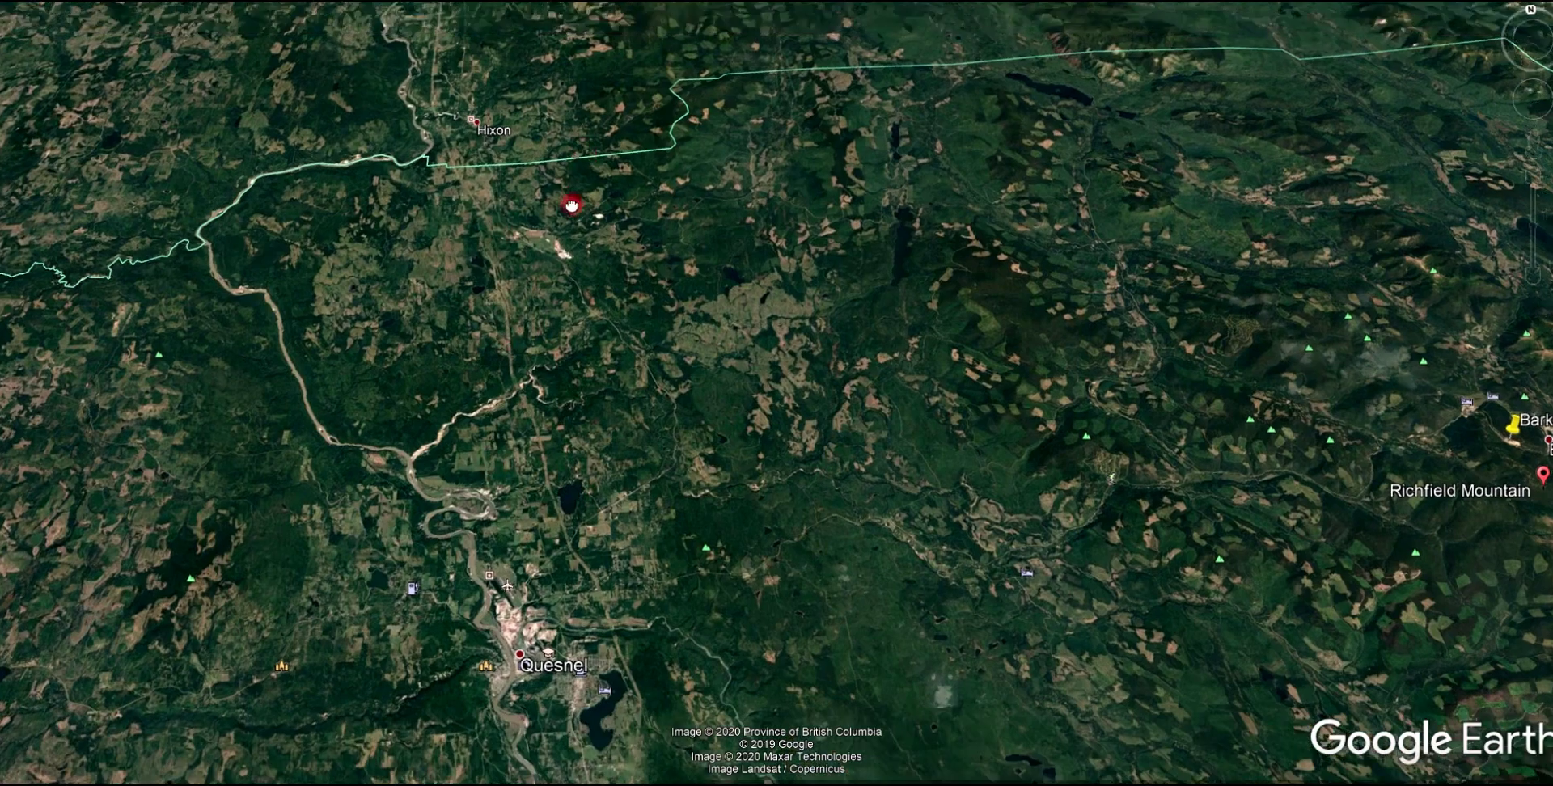
# Examine the region from Quesnel north past Hixon to Prince George and back toward Barkerville
pyautogui.moveTo(572, 205); pyautogui.dragTo(549, 334)
pyautogui.moveTo(618, 186); pyautogui.dragTo(548, 338)
pyautogui.scroll(-3, 725, 288)
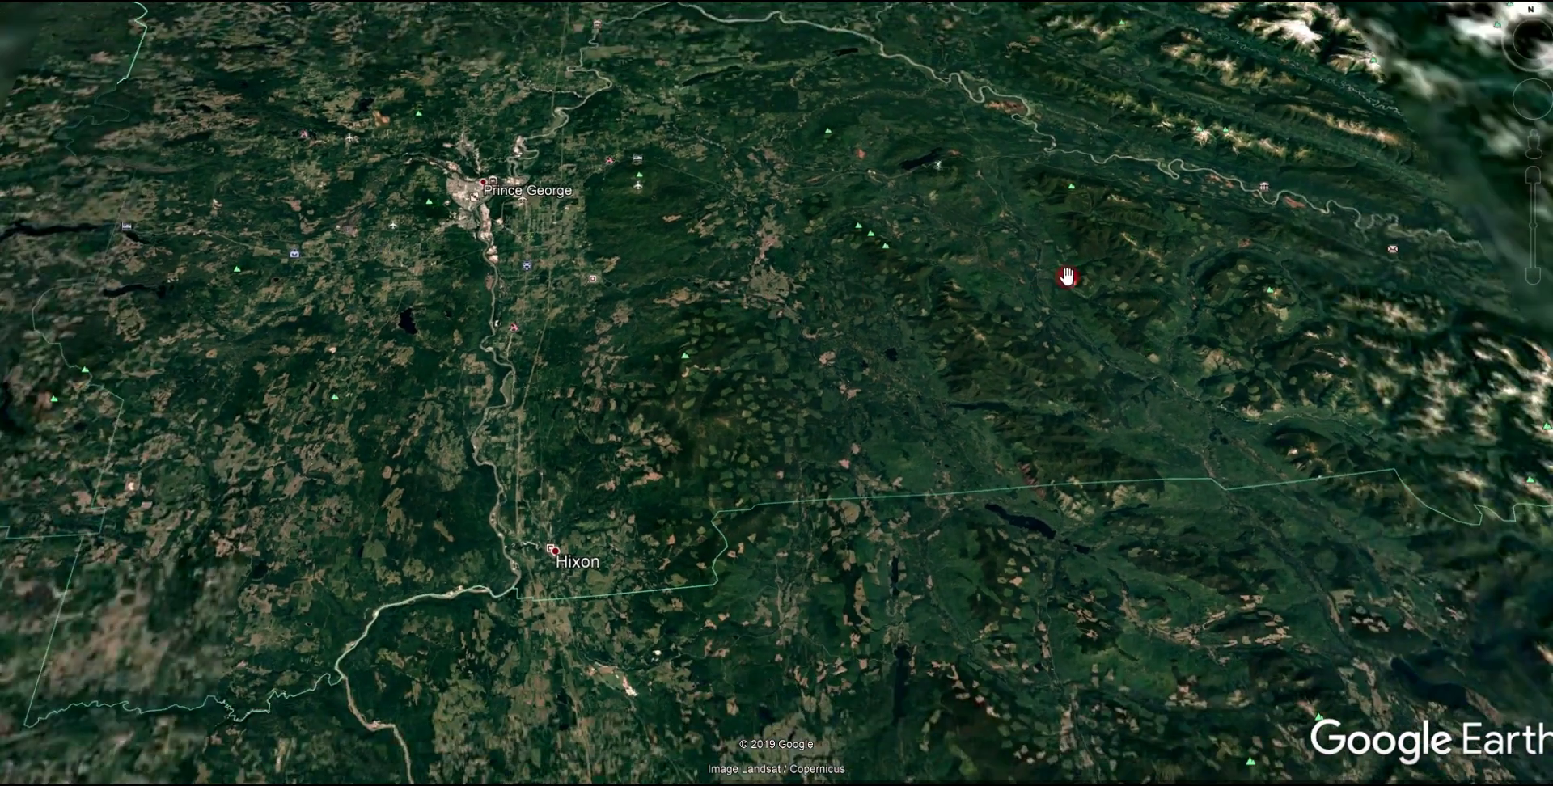
pyautogui.moveTo(382, 212); pyautogui.dragTo(935, 511)
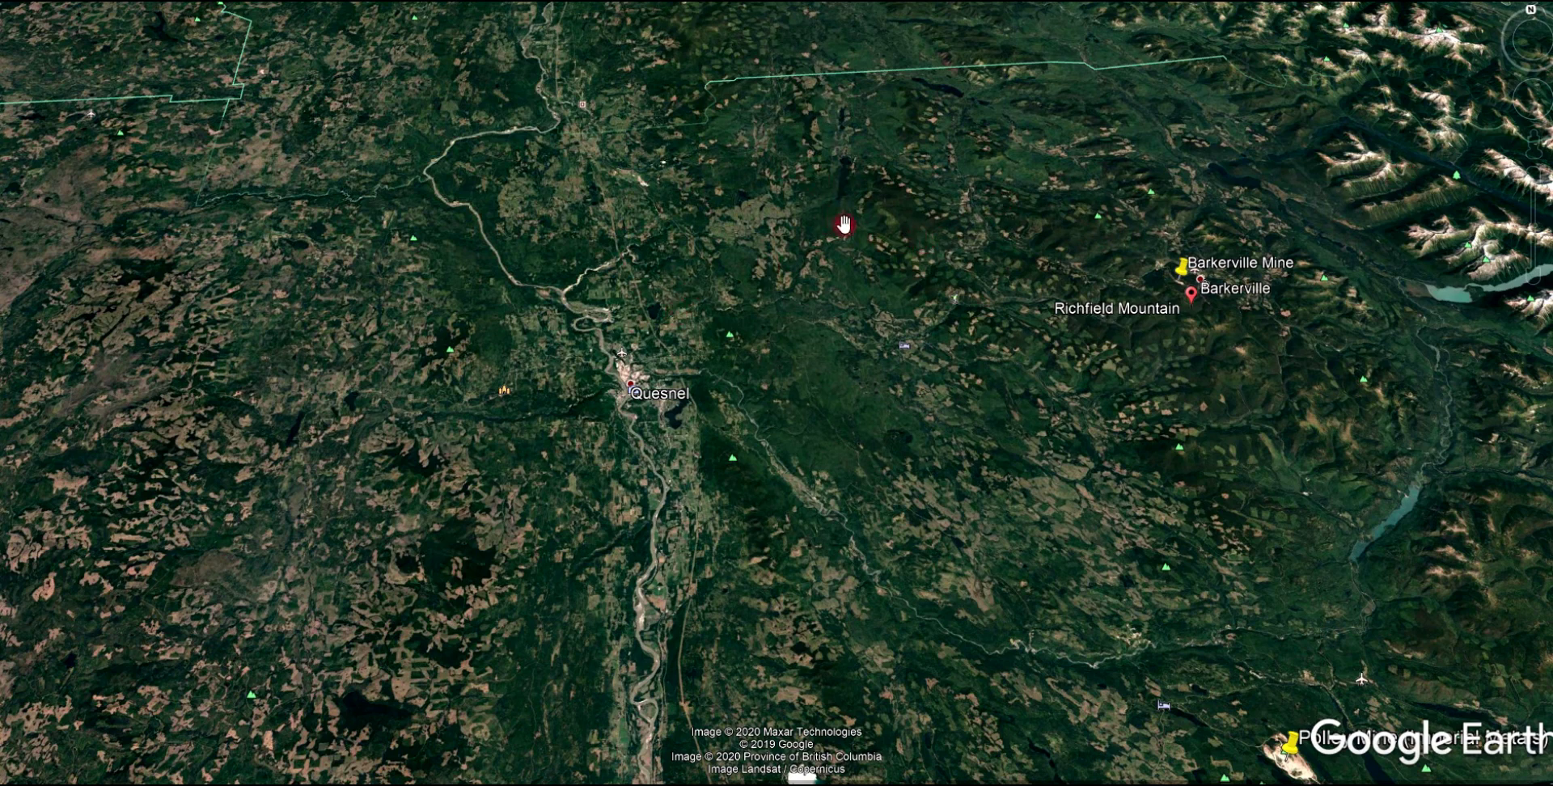
pyautogui.moveTo(916, 375); pyautogui.dragTo(725, 336)
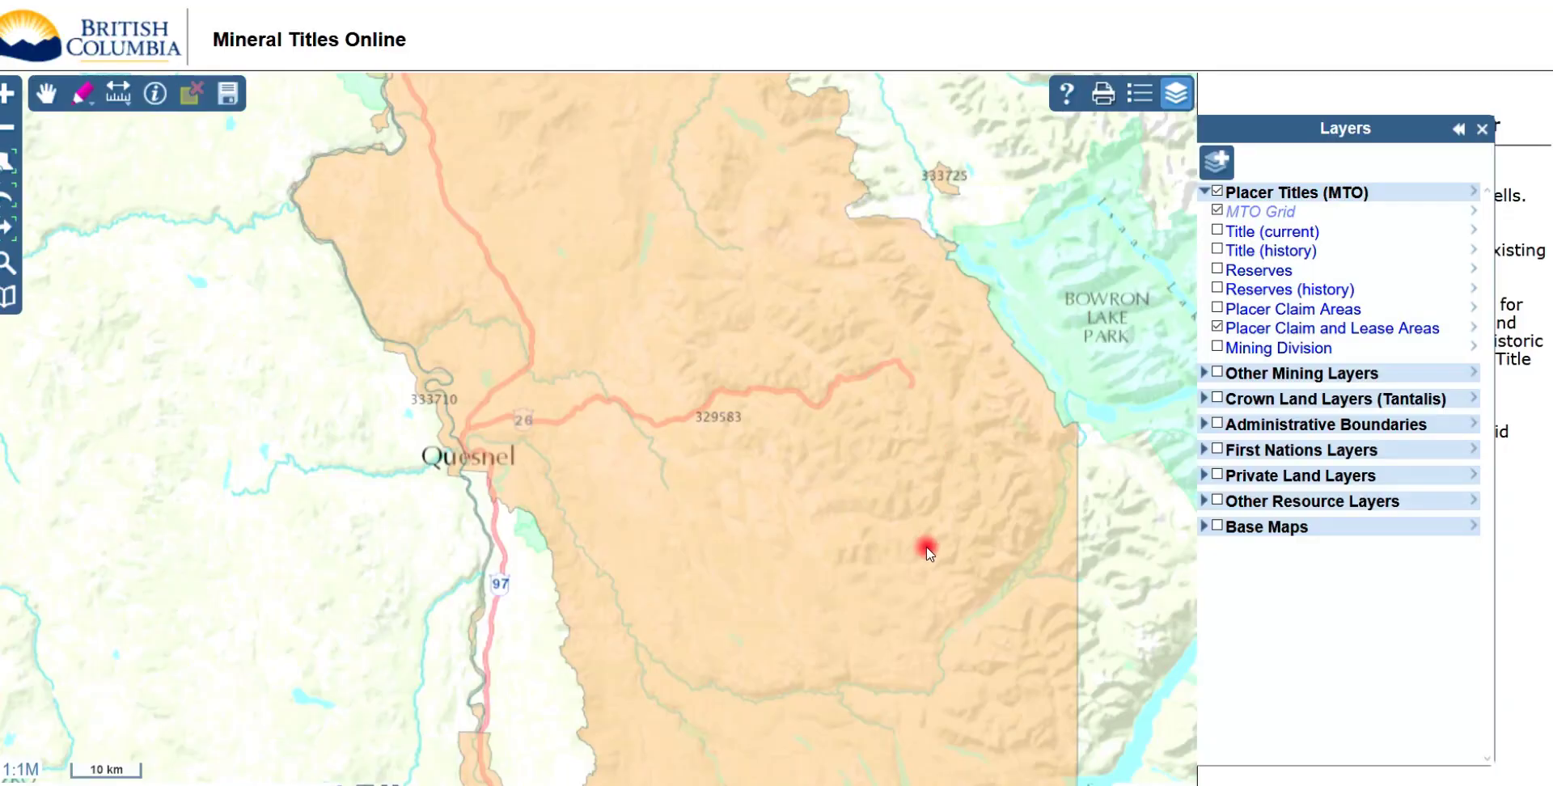
# In Mineral Titles Online, show the current and historical placer title layers over the area east of Quesnel
pyautogui.moveTo(905, 492); pyautogui.dragTo(903, 471)
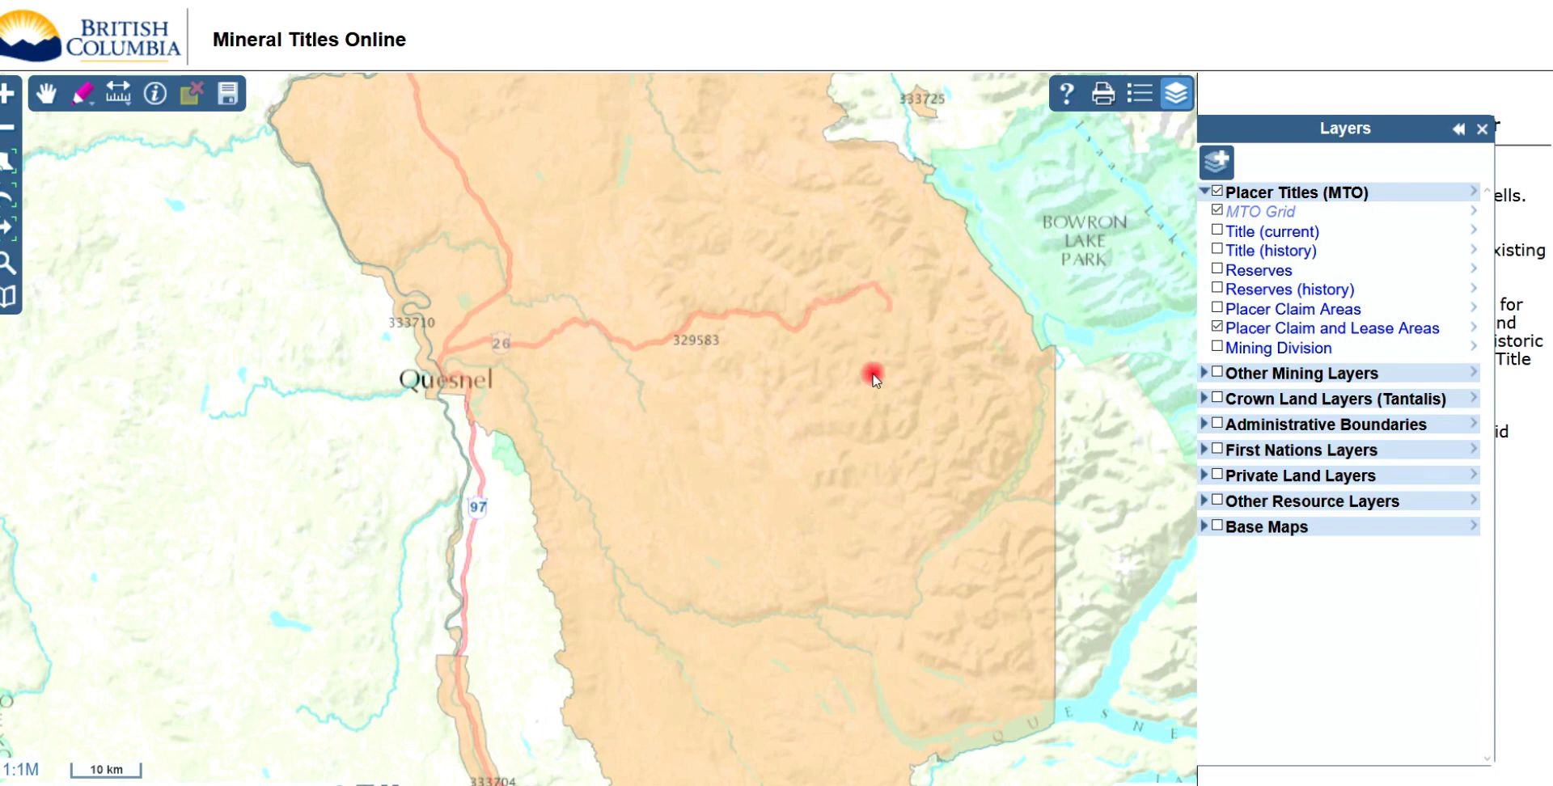
pyautogui.click(1219, 233)
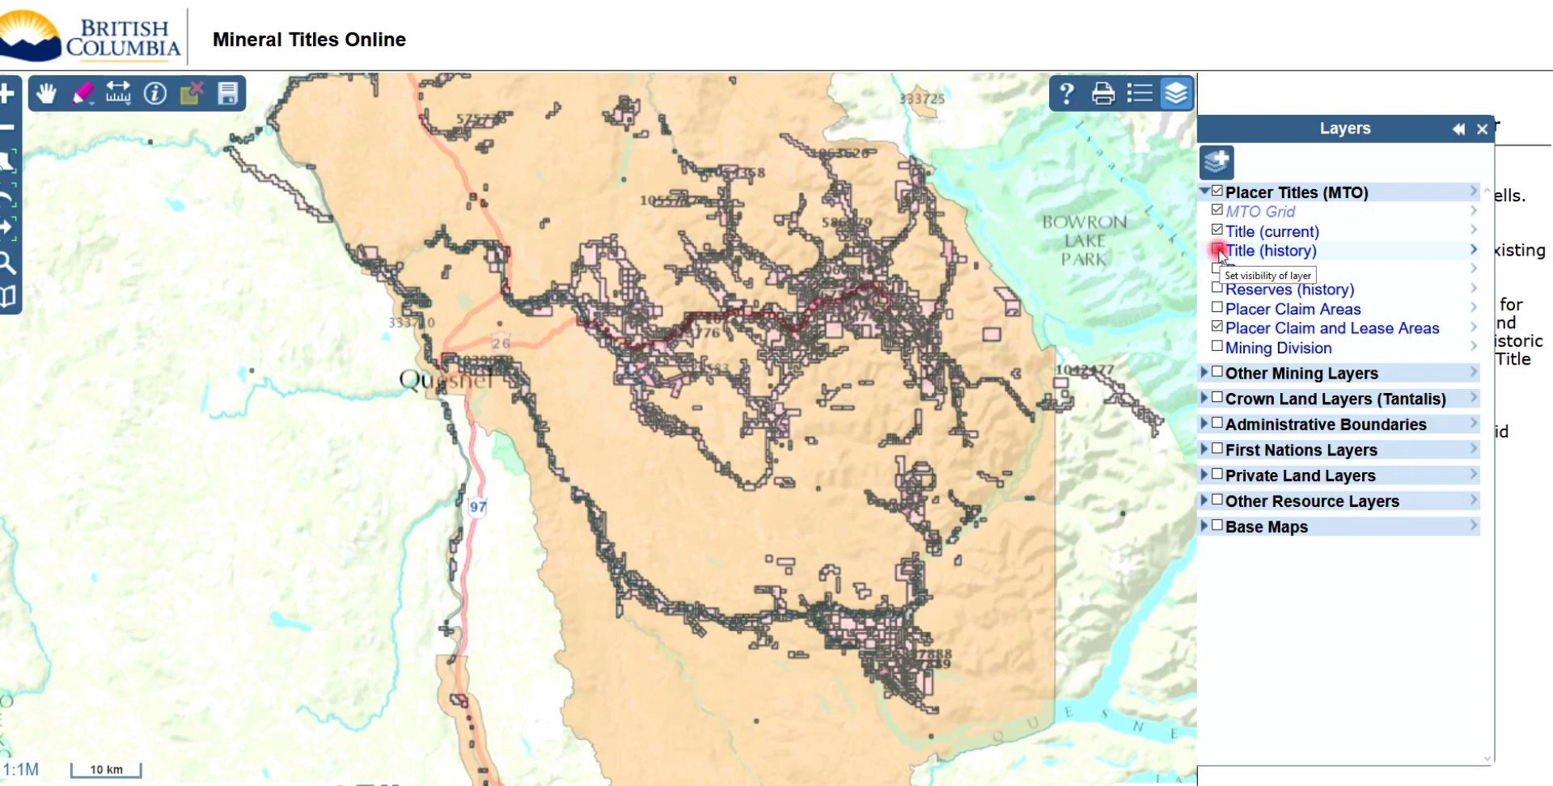
pyautogui.click(1220, 251)
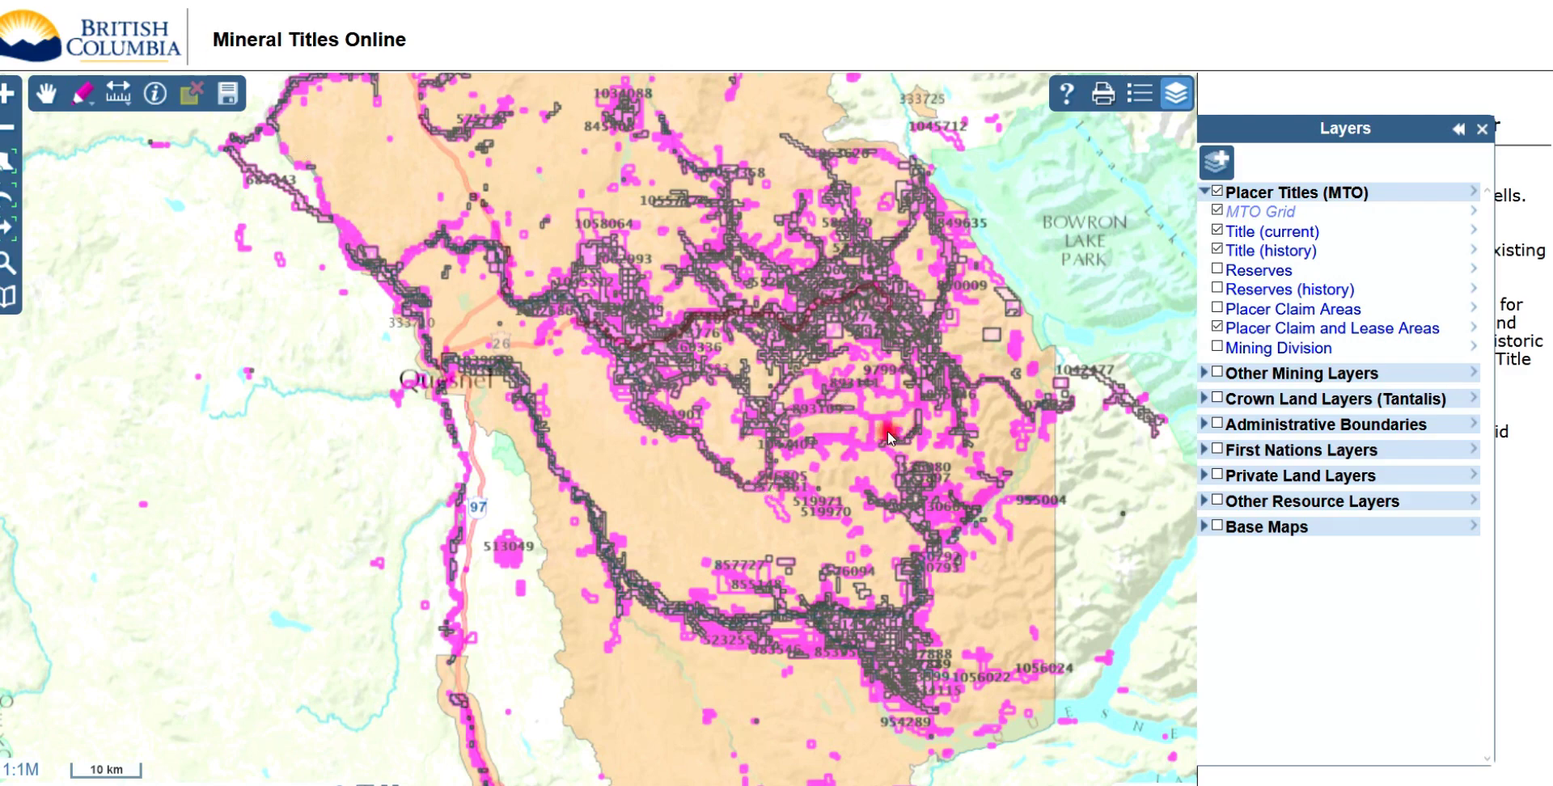
# Examine the current and historical placer titles around Quesnel and along the river and creeks to its north
pyautogui.scroll(1, 933, 474)
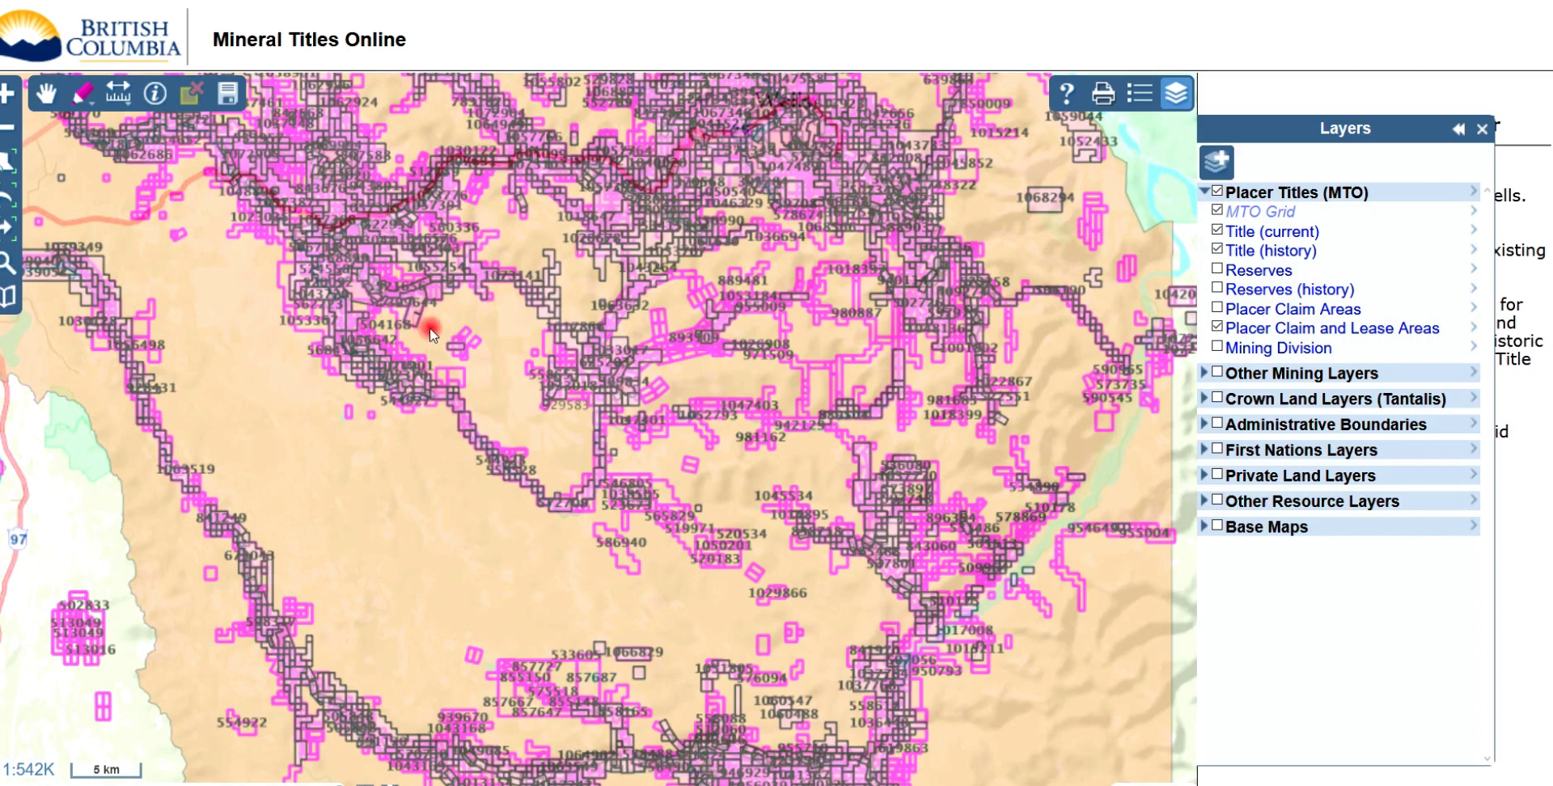
pyautogui.moveTo(312, 479); pyautogui.dragTo(670, 509)
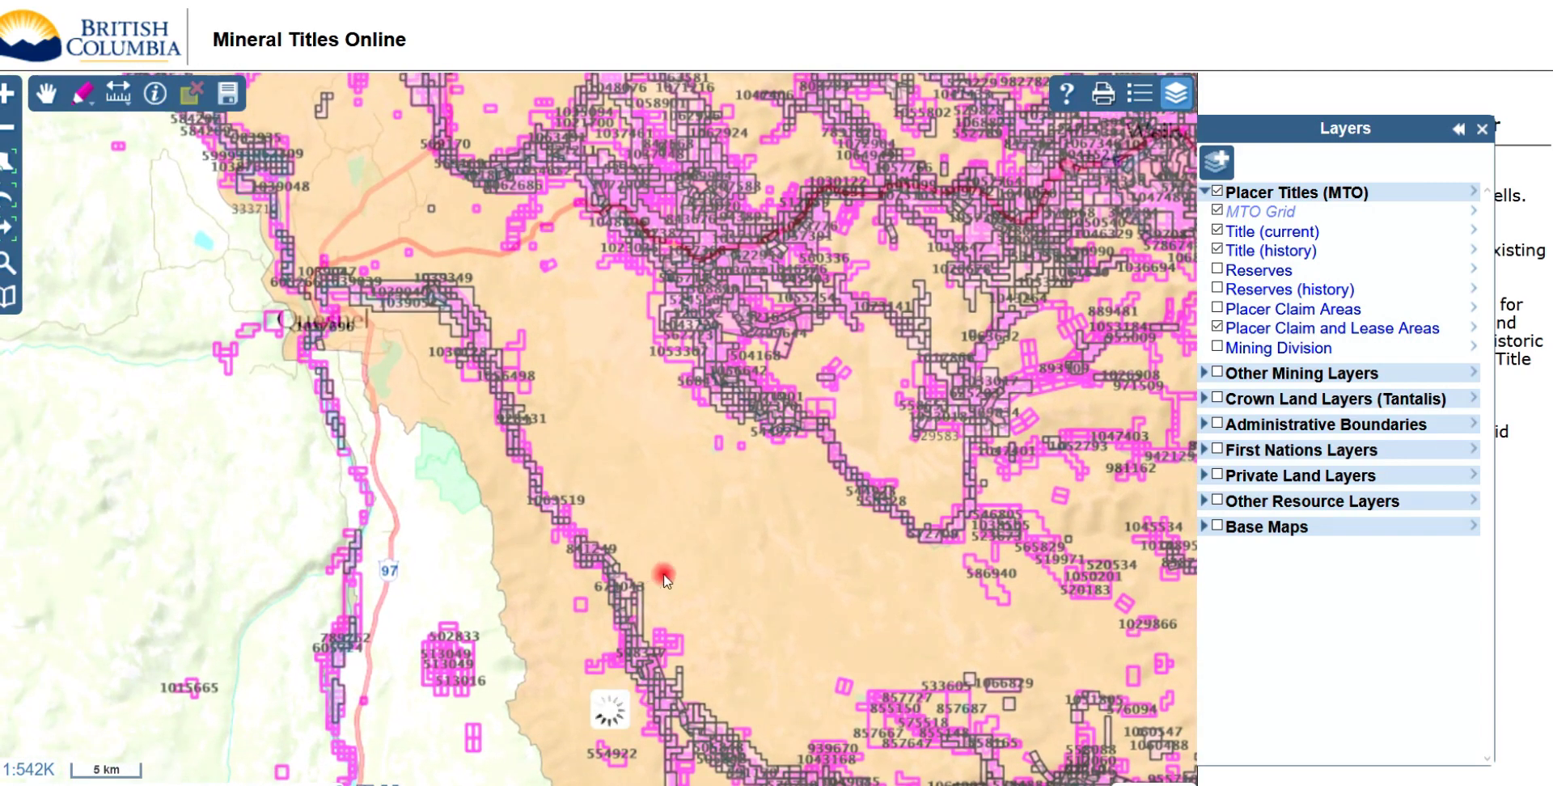
pyautogui.moveTo(711, 555); pyautogui.dragTo(627, 547)
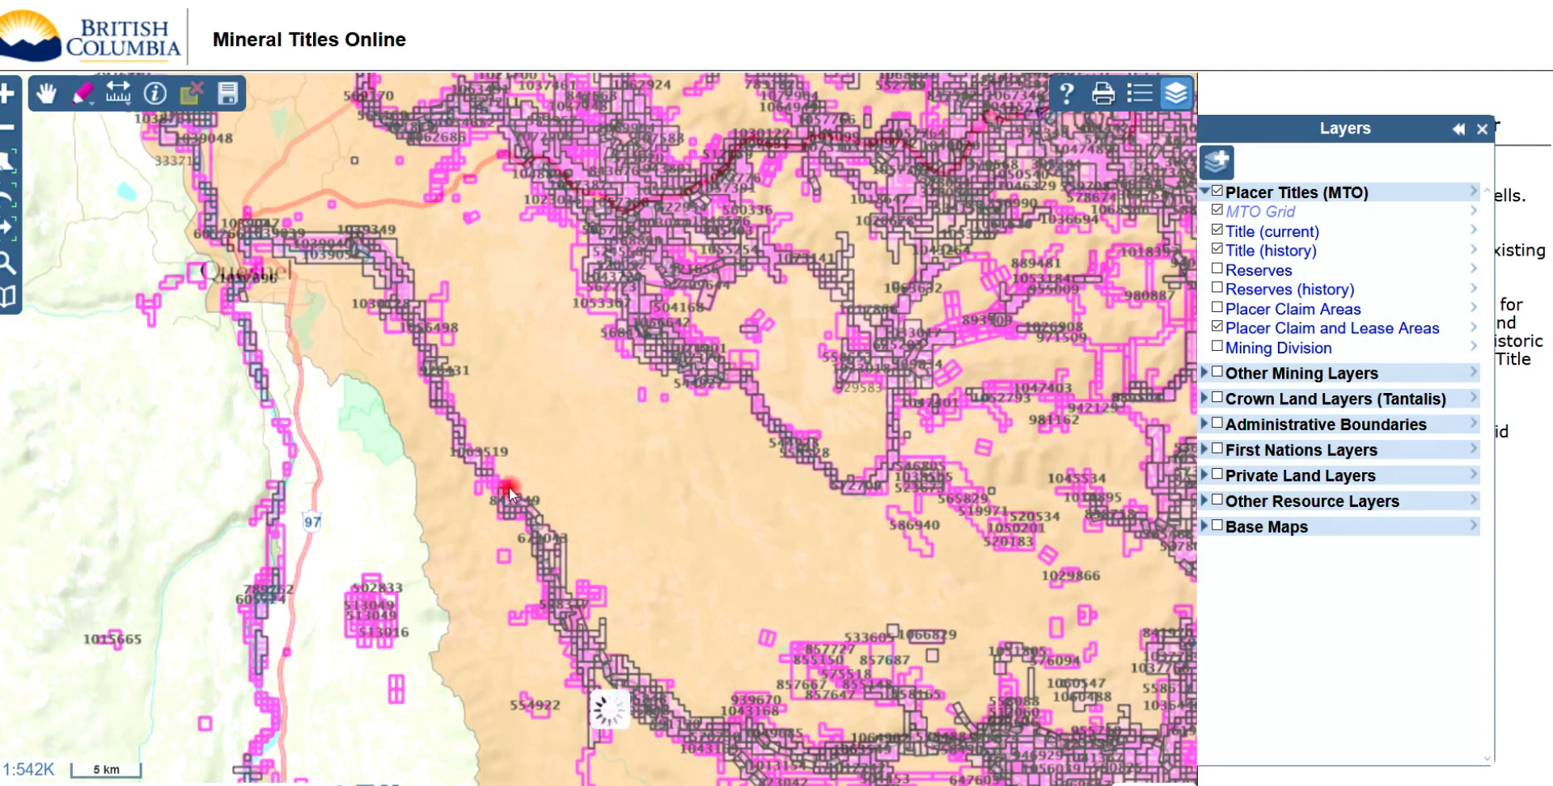
pyautogui.moveTo(534, 279); pyautogui.dragTo(688, 439)
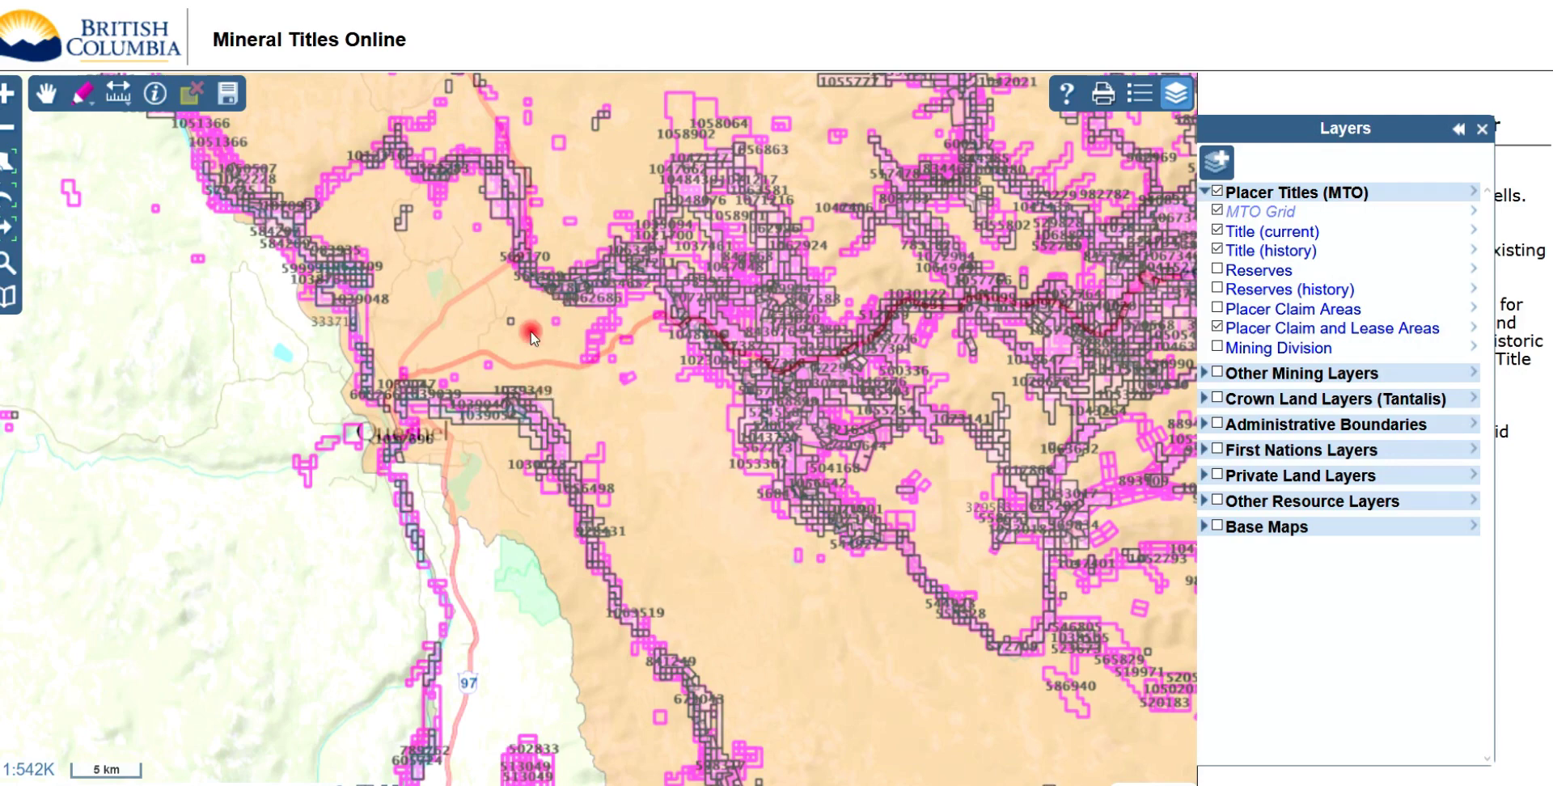
pyautogui.moveTo(577, 227); pyautogui.dragTo(638, 335)
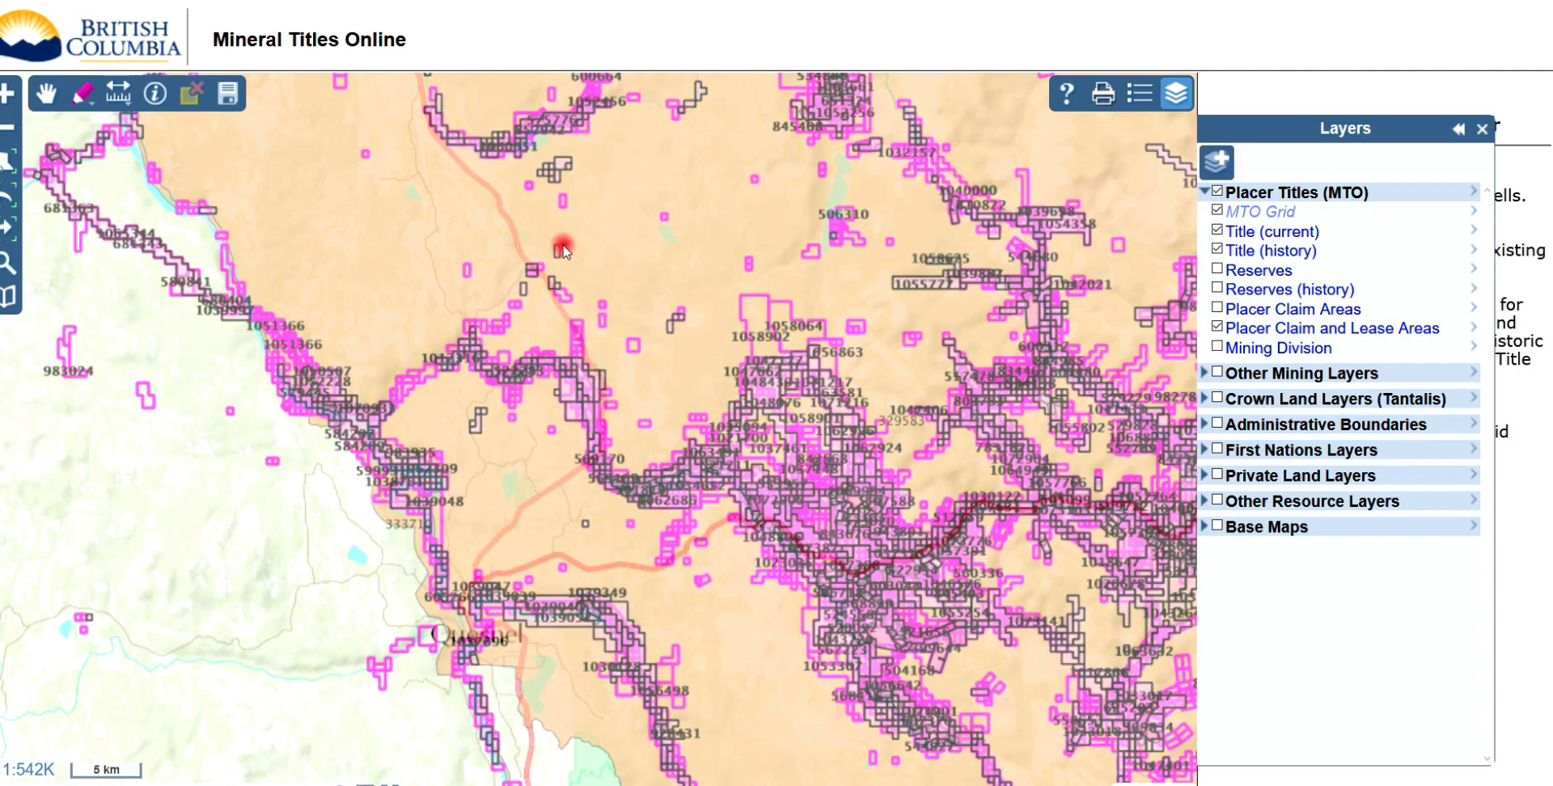
pyautogui.moveTo(567, 252); pyautogui.dragTo(672, 377)
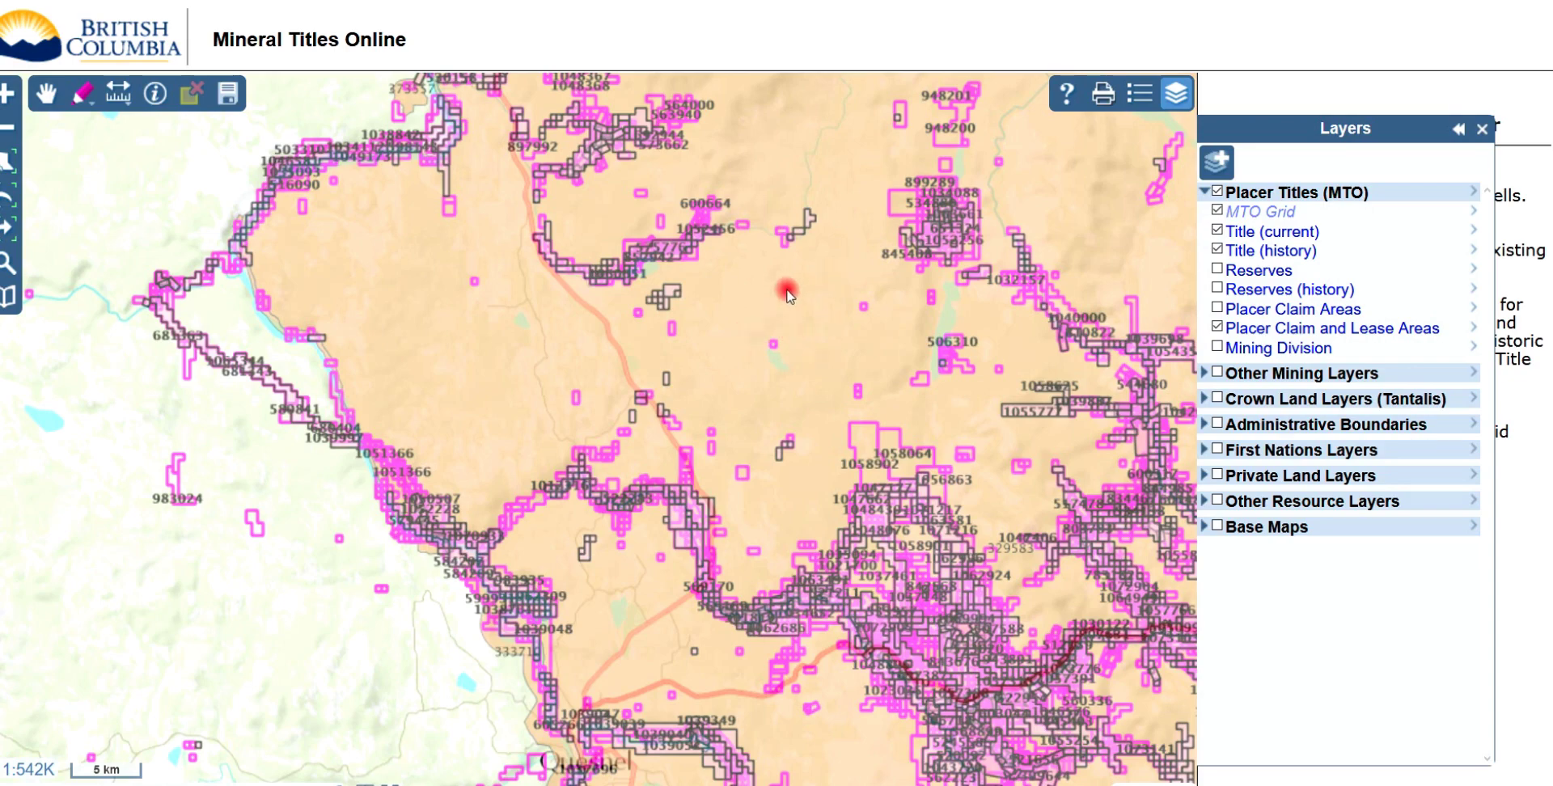
pyautogui.moveTo(787, 293); pyautogui.dragTo(738, 420)
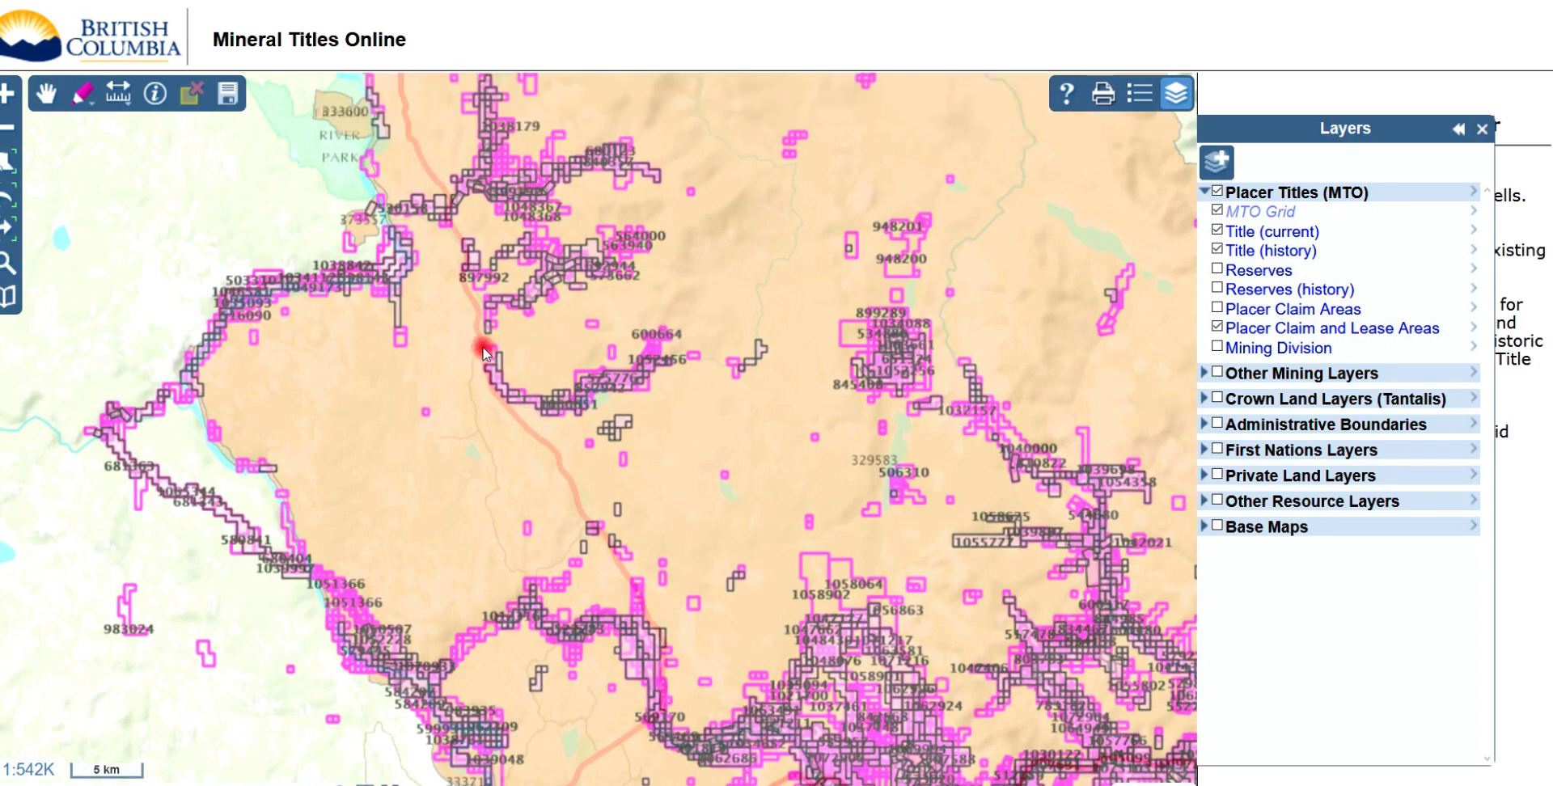
# Examine the current and historical placer titles along the river and Highway 97 south of Quesnel and farther east
pyautogui.moveTo(600, 518); pyautogui.dragTo(579, 381)
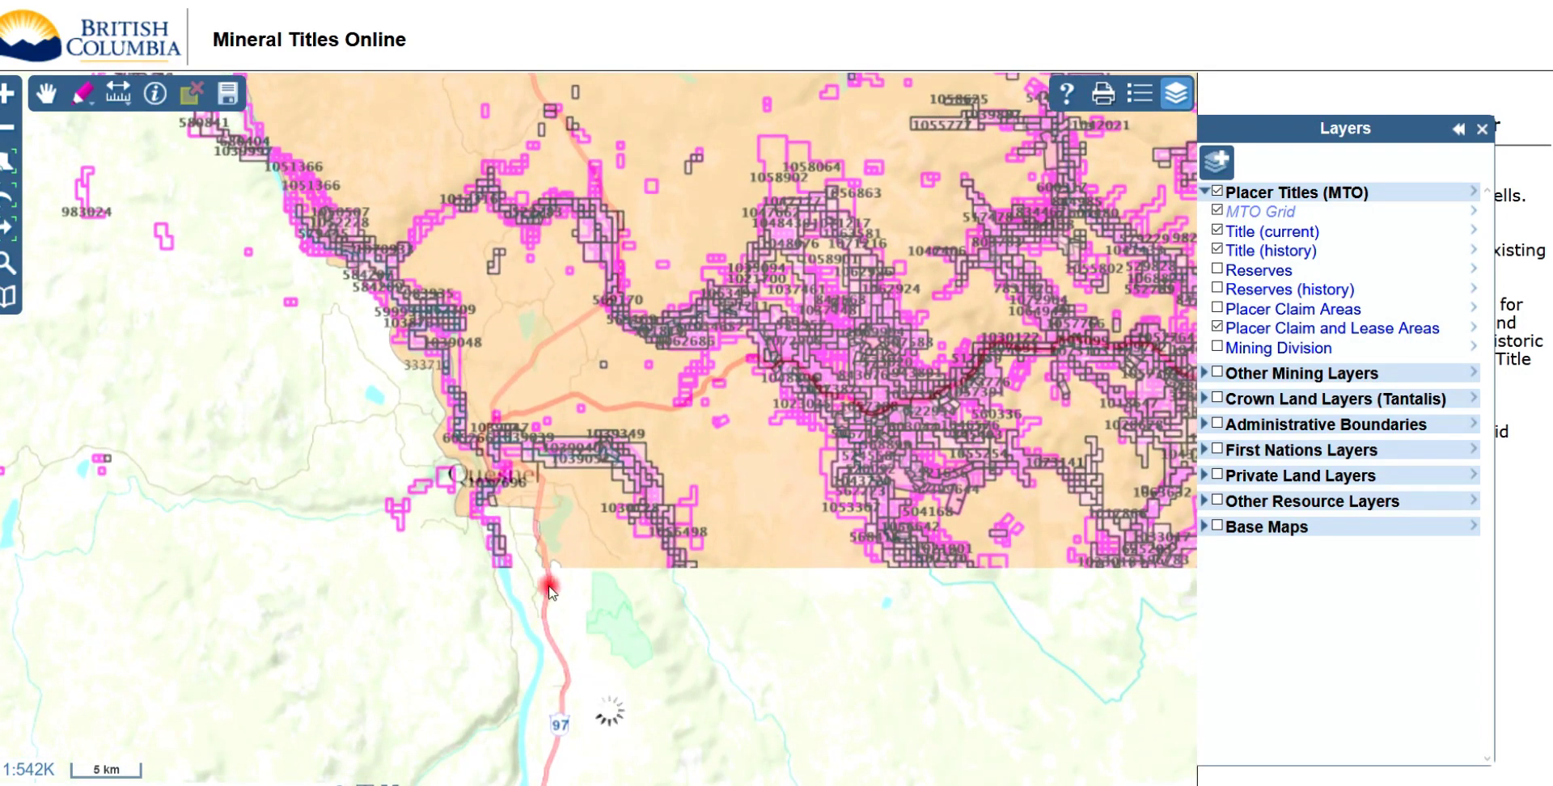
pyautogui.moveTo(559, 541); pyautogui.dragTo(537, 451)
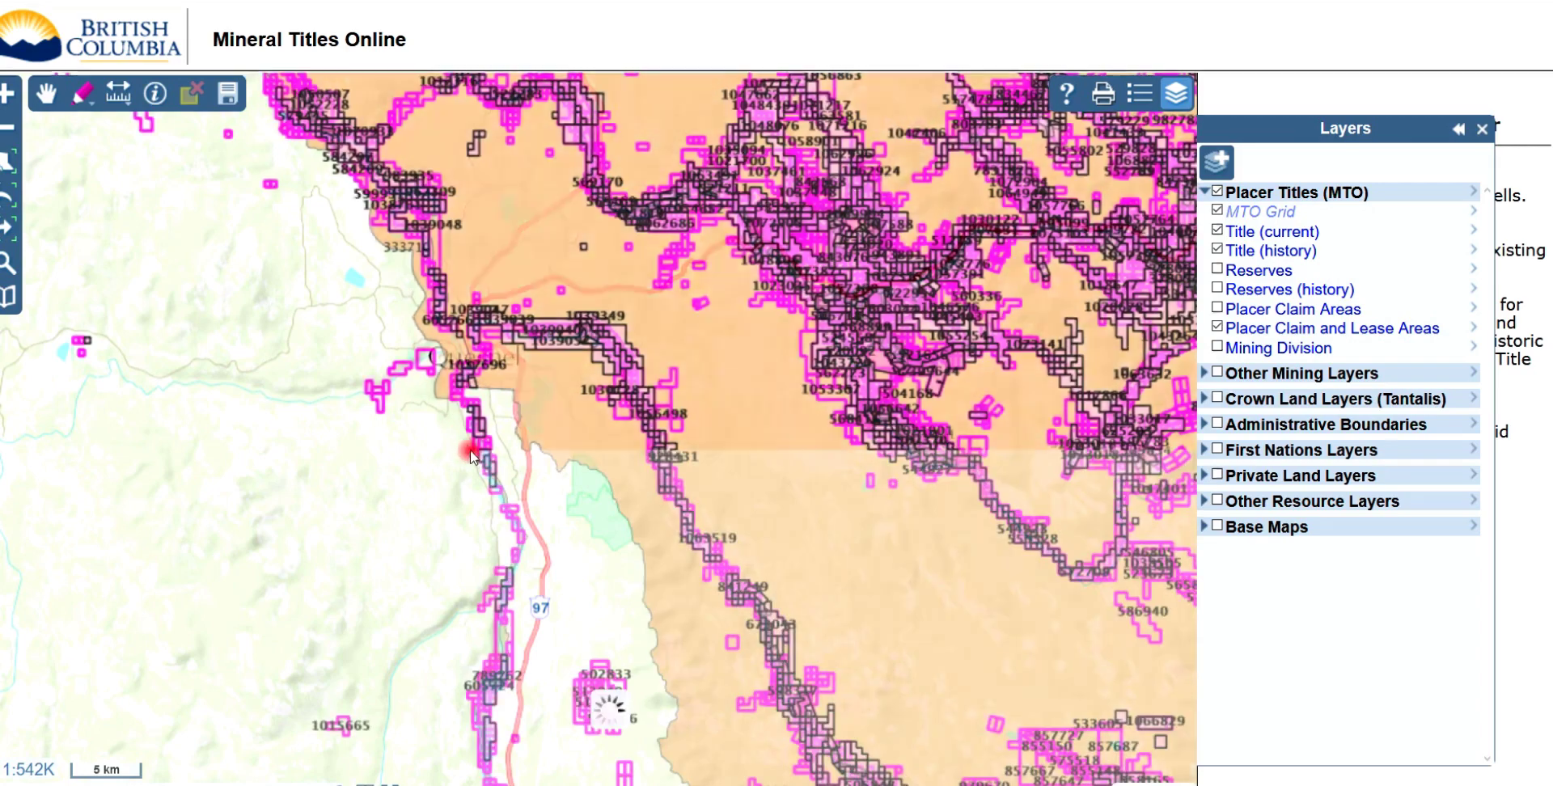
pyautogui.moveTo(513, 605); pyautogui.dragTo(494, 398)
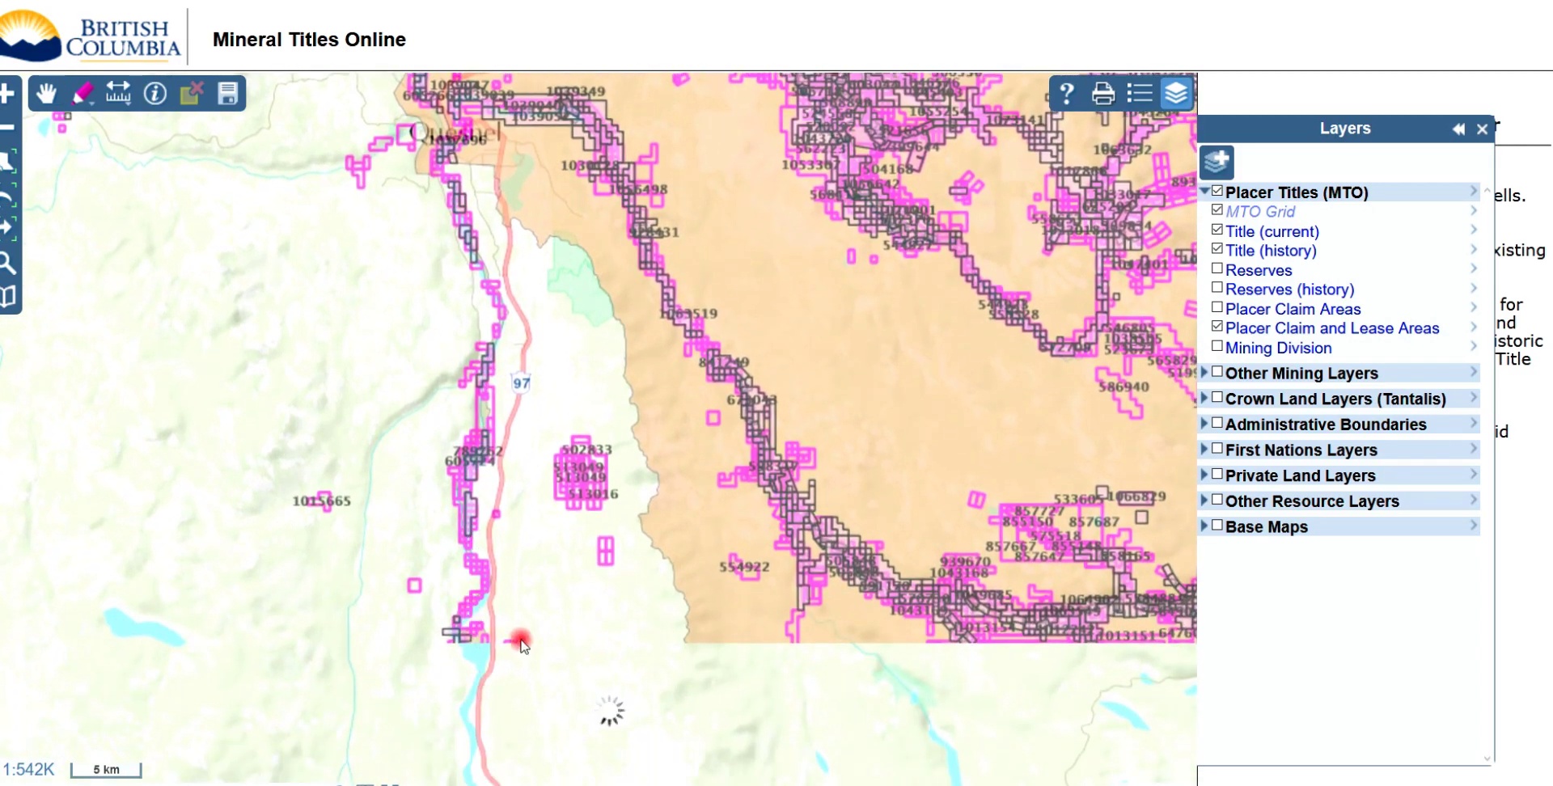
pyautogui.moveTo(936, 582); pyautogui.dragTo(709, 536)
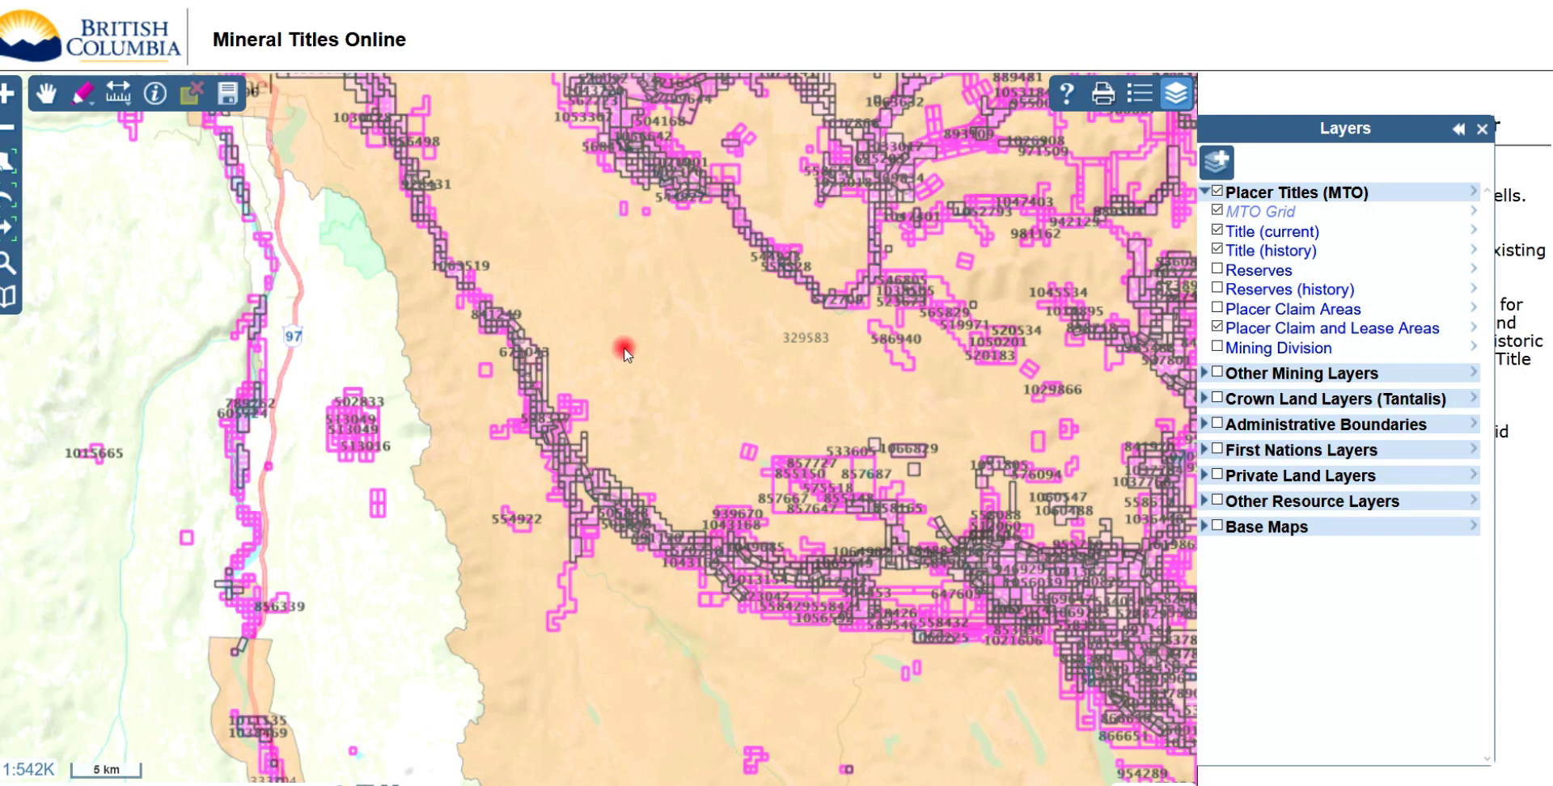
pyautogui.moveTo(515, 291); pyautogui.dragTo(576, 410)
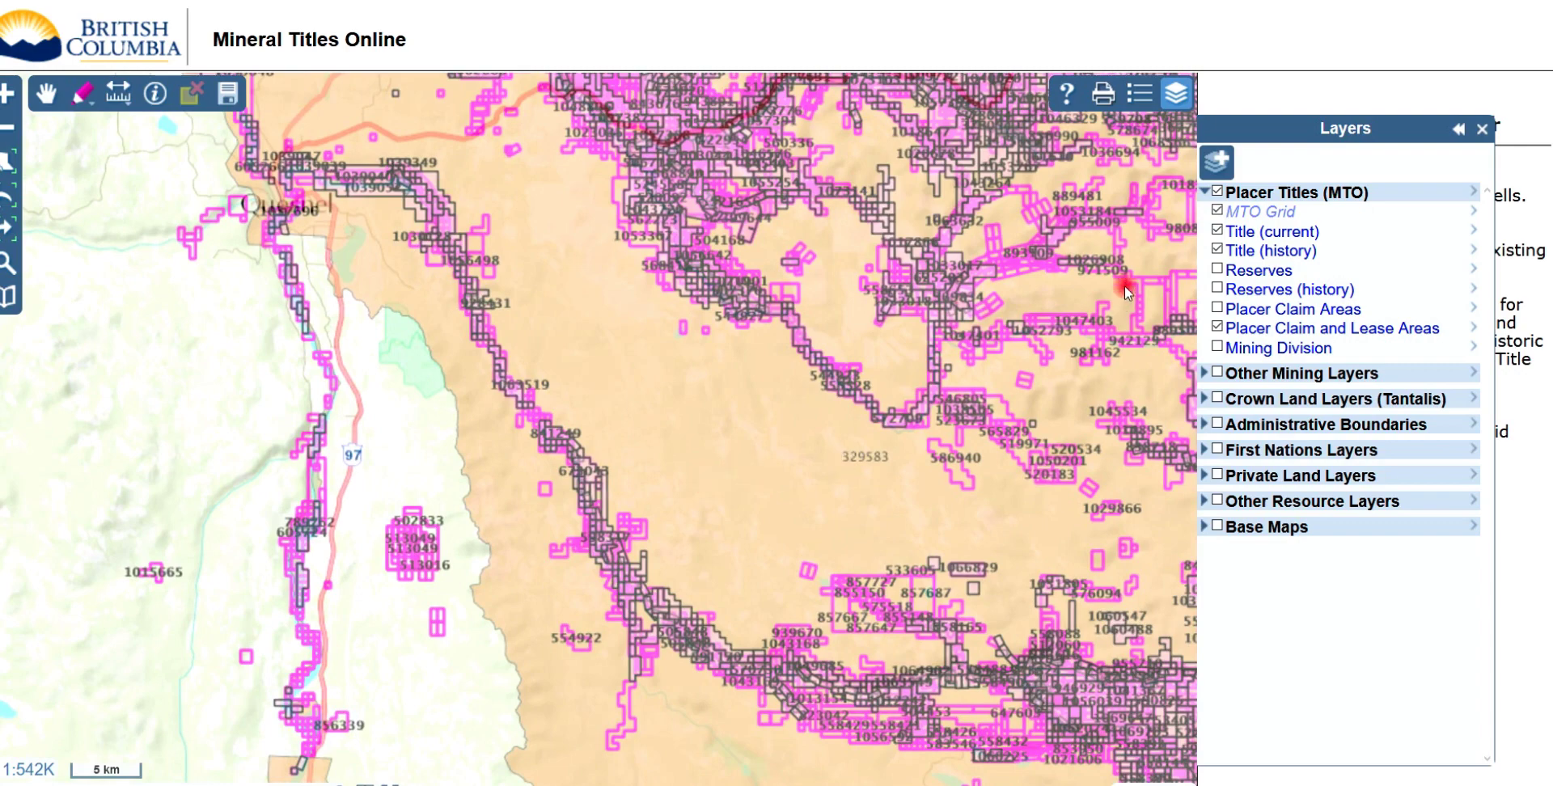
# Hide the Title (history) layer so the map of the area southeast of Quesnel shows only current titles
pyautogui.click(1218, 250)
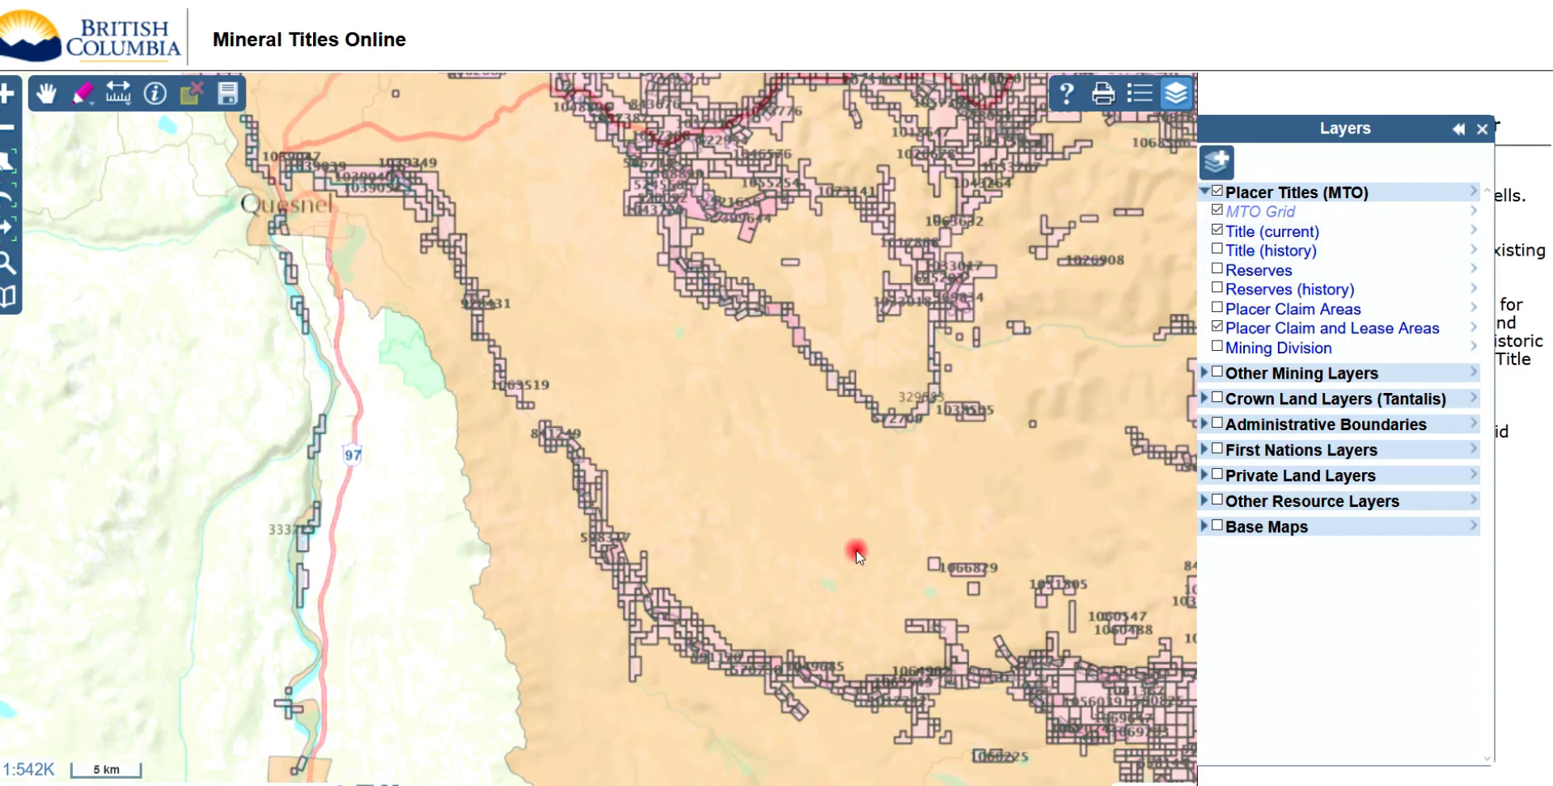
pyautogui.moveTo(878, 549); pyautogui.dragTo(790, 482)
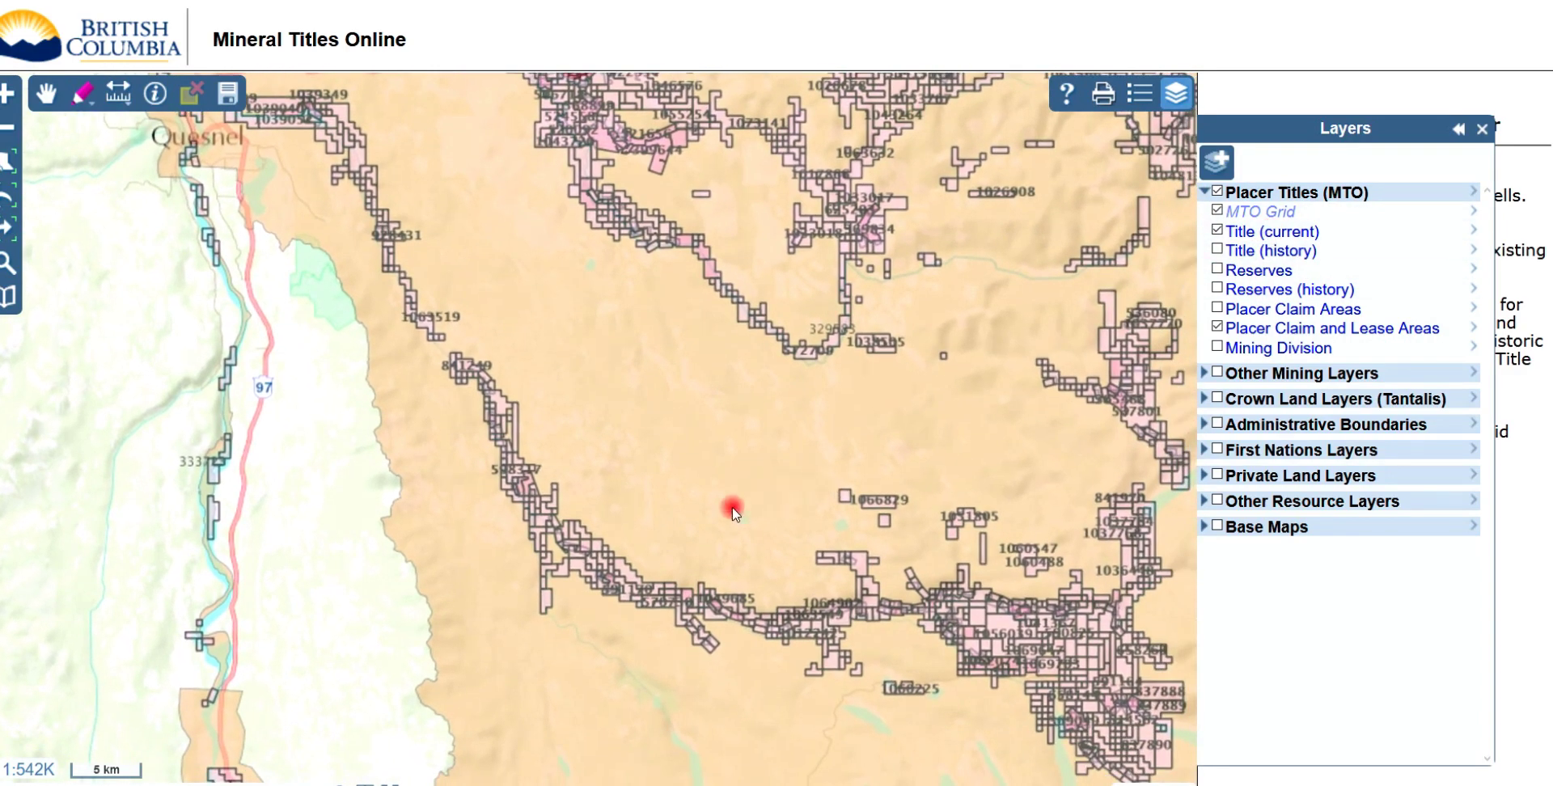
pyautogui.moveTo(446, 412); pyautogui.dragTo(522, 430)
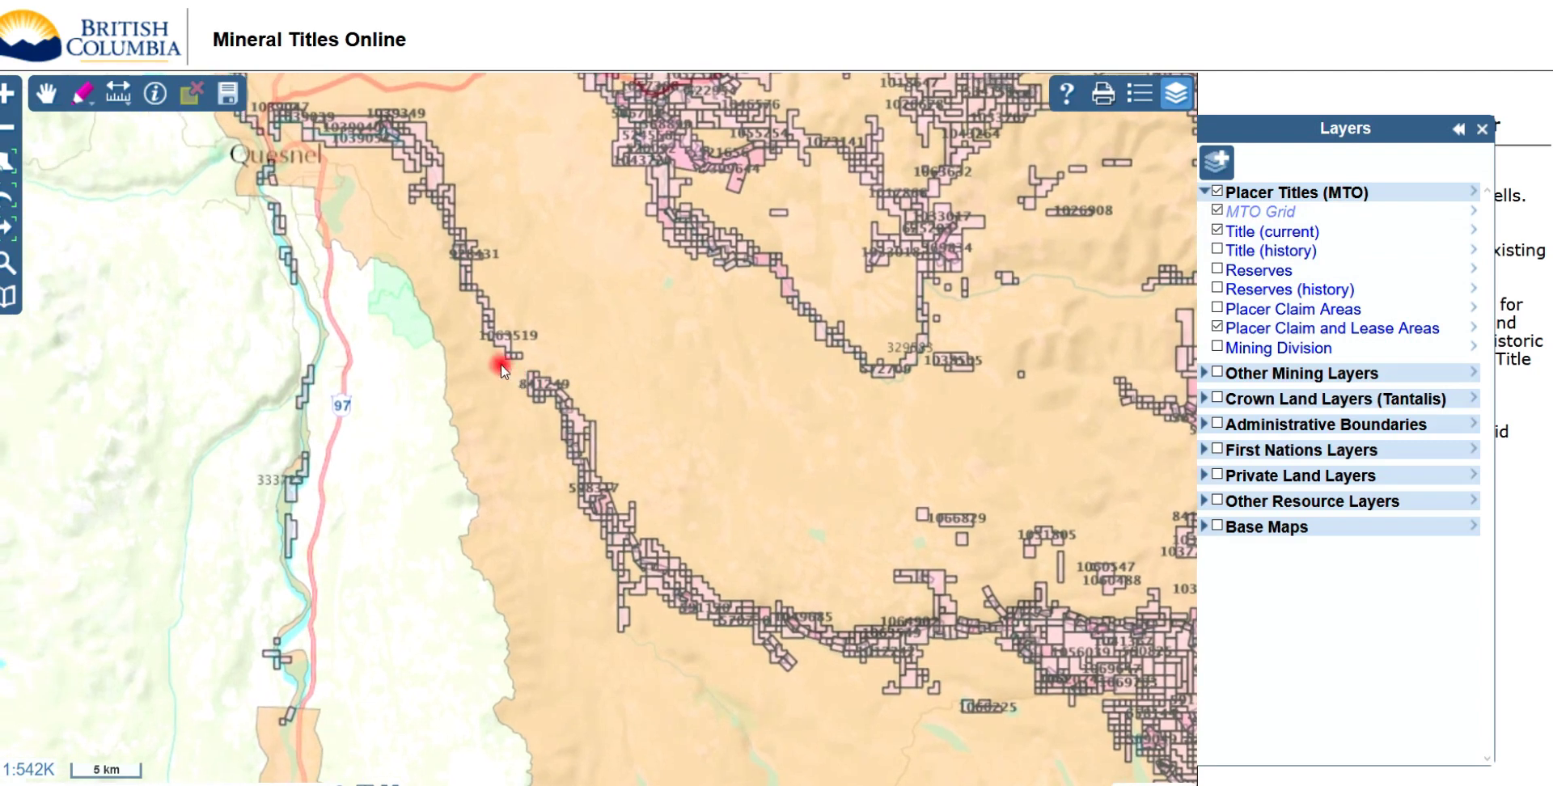
# Examine the open ground between current placer titles along the river south of Quesnel and east toward Wells
pyautogui.moveTo(429, 499); pyautogui.dragTo(481, 429)
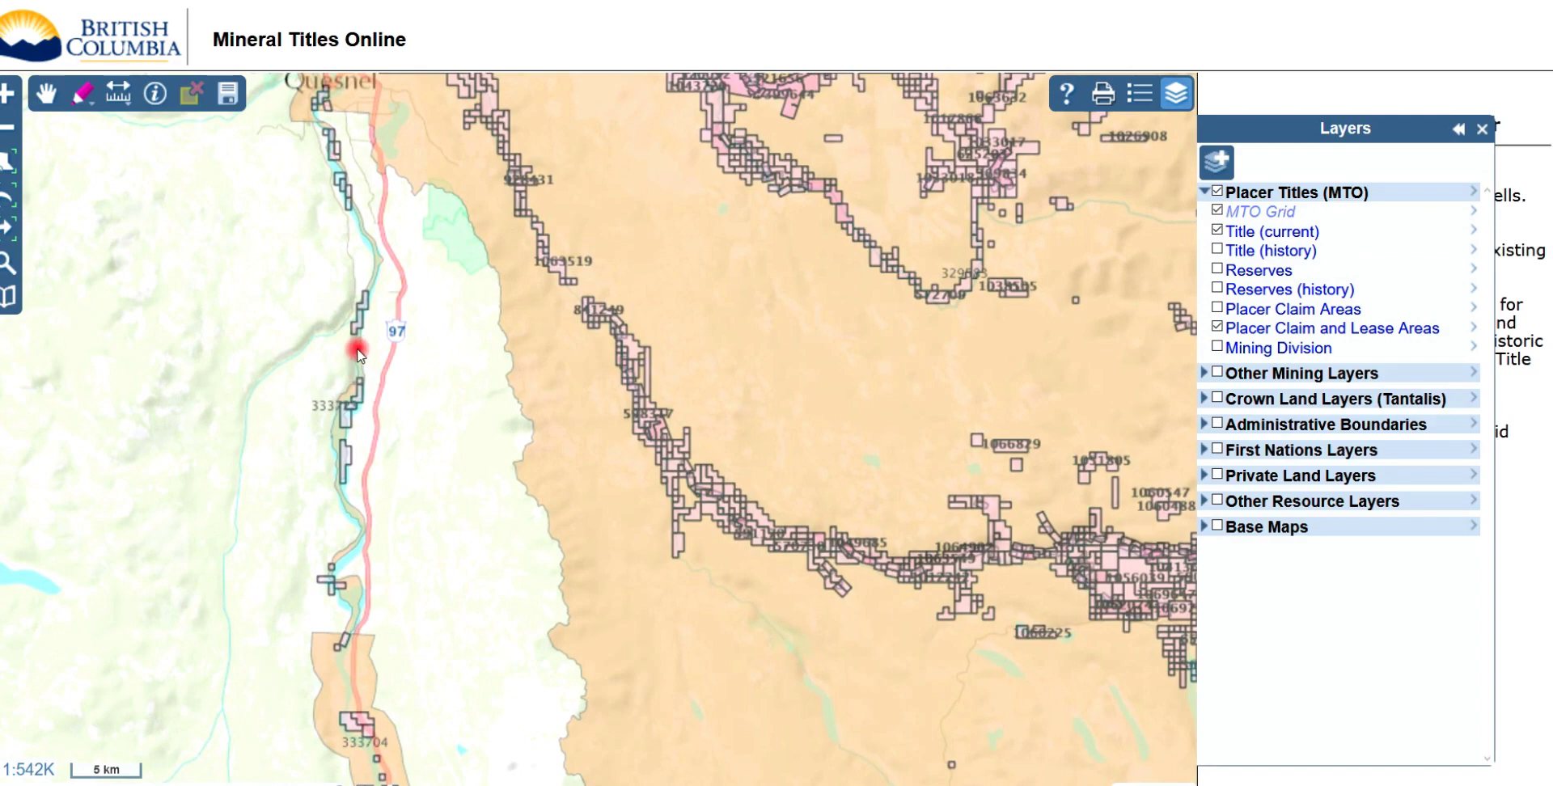
pyautogui.scroll(4, 357, 346)
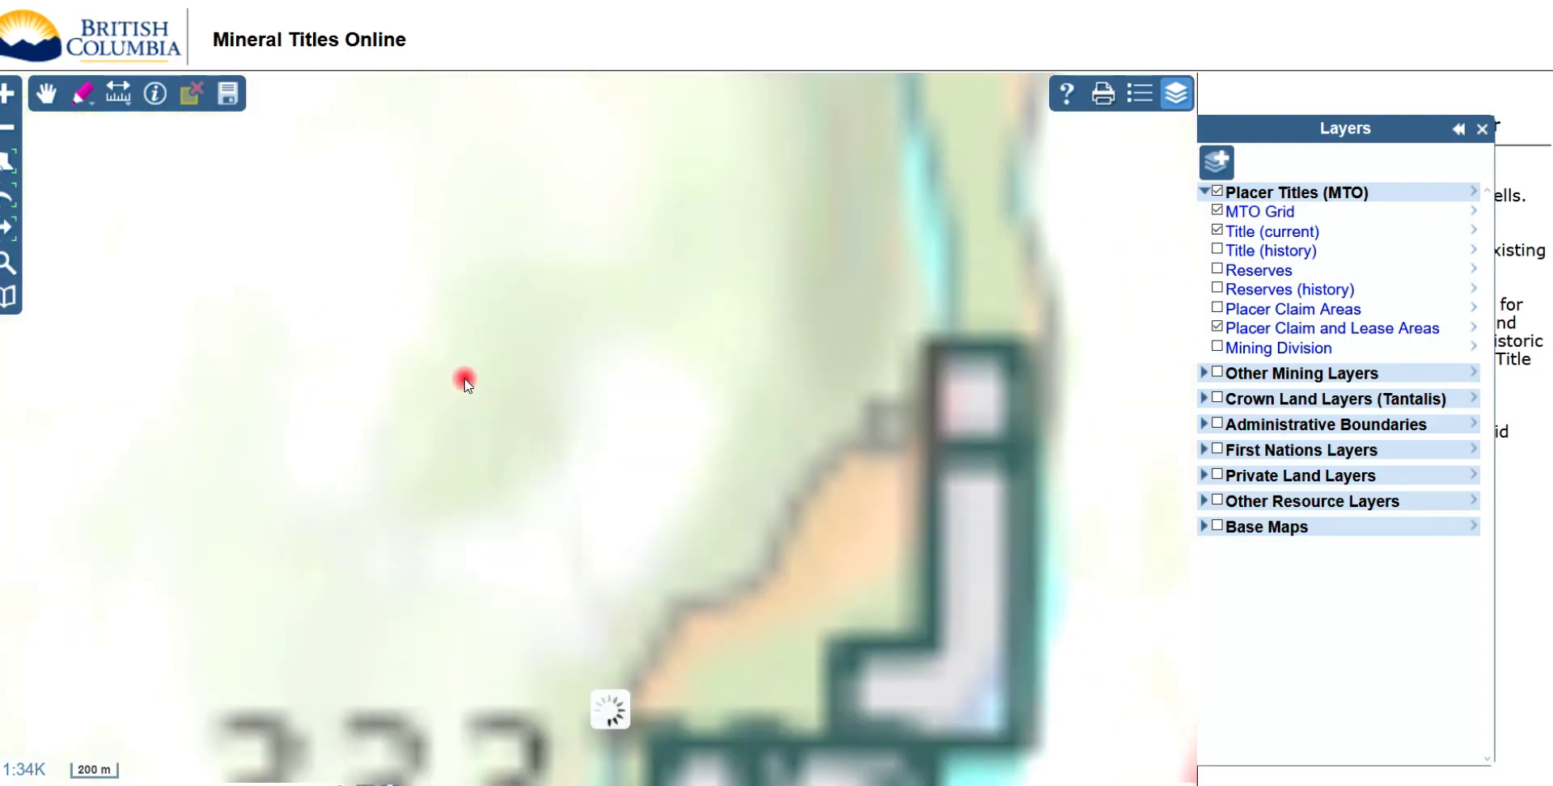
pyautogui.scroll(-1, 465, 380)
pyautogui.moveTo(589, 314); pyautogui.dragTo(586, 430)
pyautogui.moveTo(750, 250); pyautogui.dragTo(744, 349)
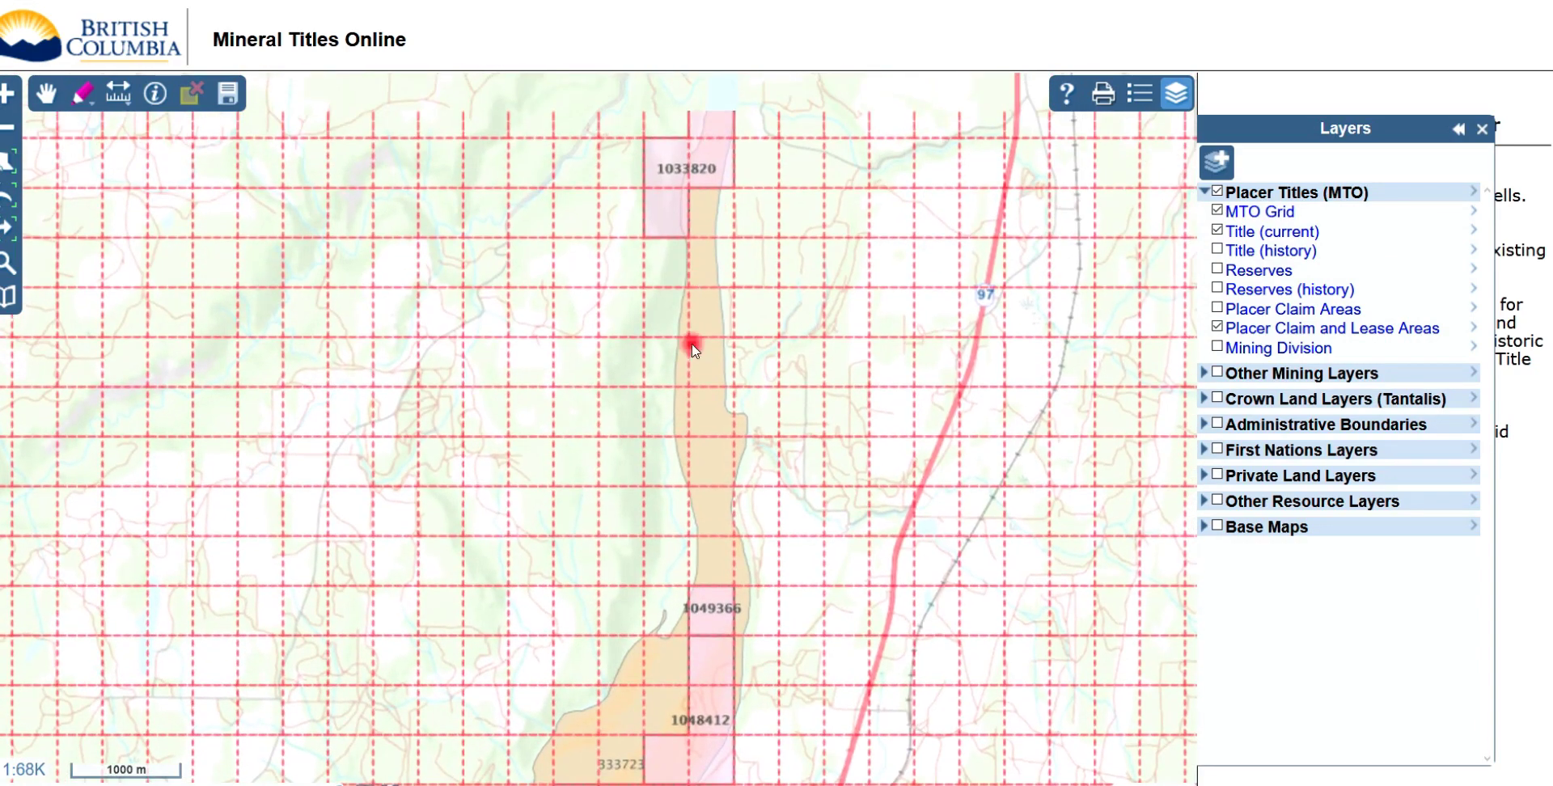
pyautogui.scroll(-1, 682, 529)
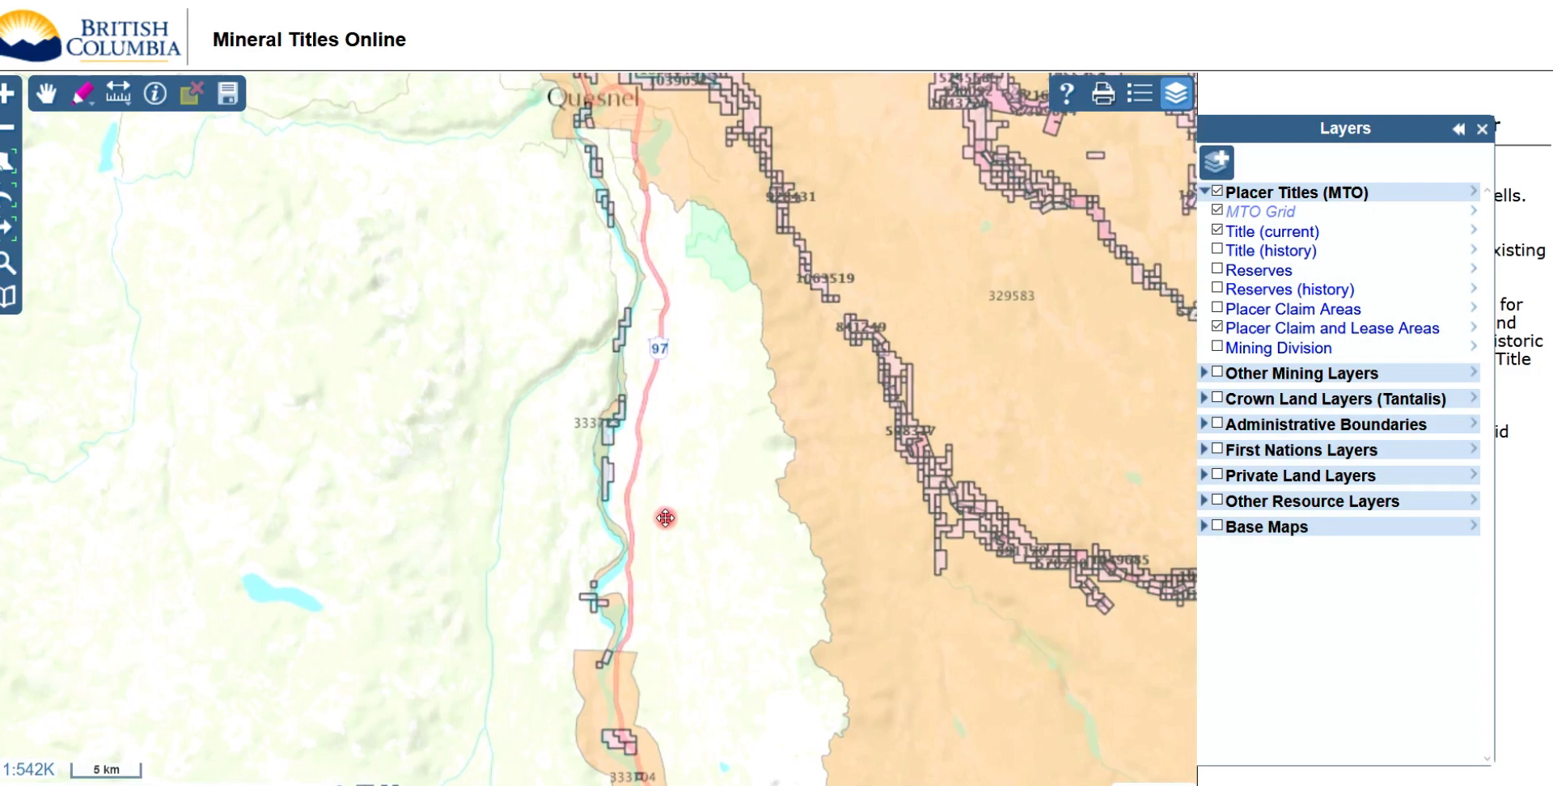
pyautogui.moveTo(658, 517); pyautogui.dragTo(562, 596)
pyautogui.moveTo(874, 409); pyautogui.dragTo(621, 528)
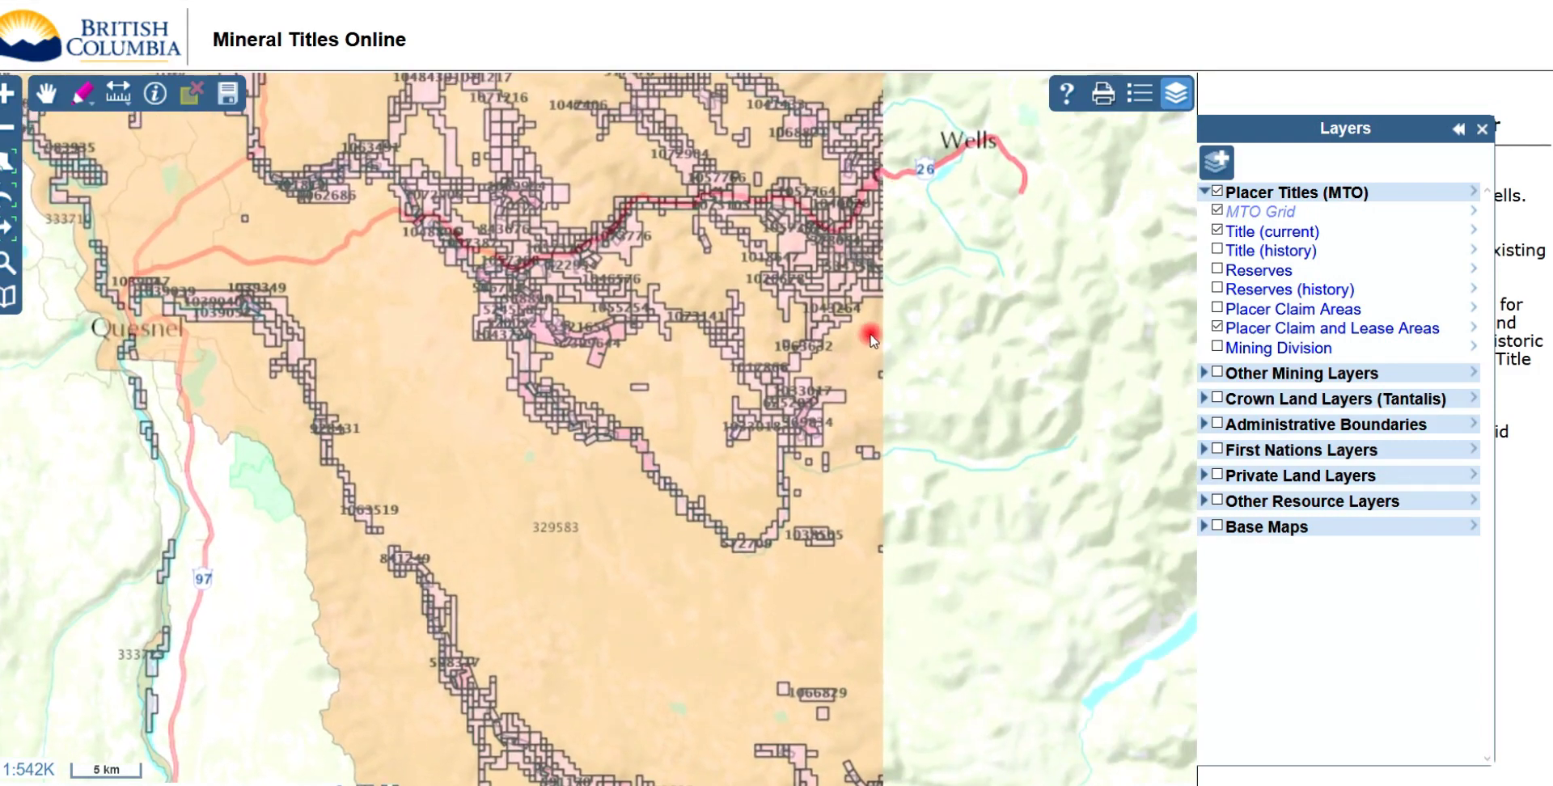
pyautogui.moveTo(837, 491); pyautogui.dragTo(778, 503)
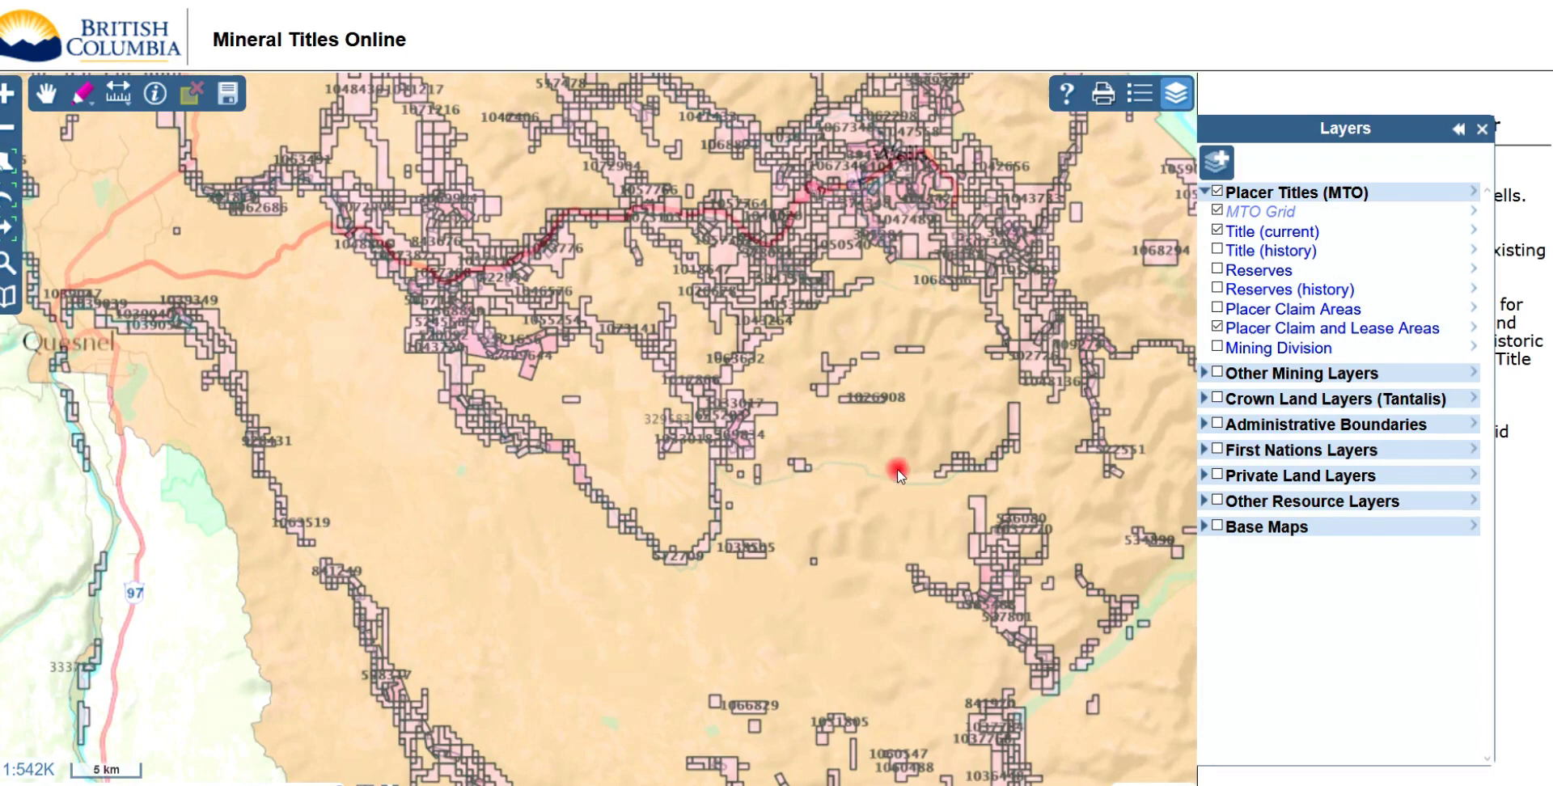
# Examine the current placer titles and open ground around Wells and the creeks to its north, continuing west above Highway 26
pyautogui.moveTo(612, 361); pyautogui.dragTo(646, 437)
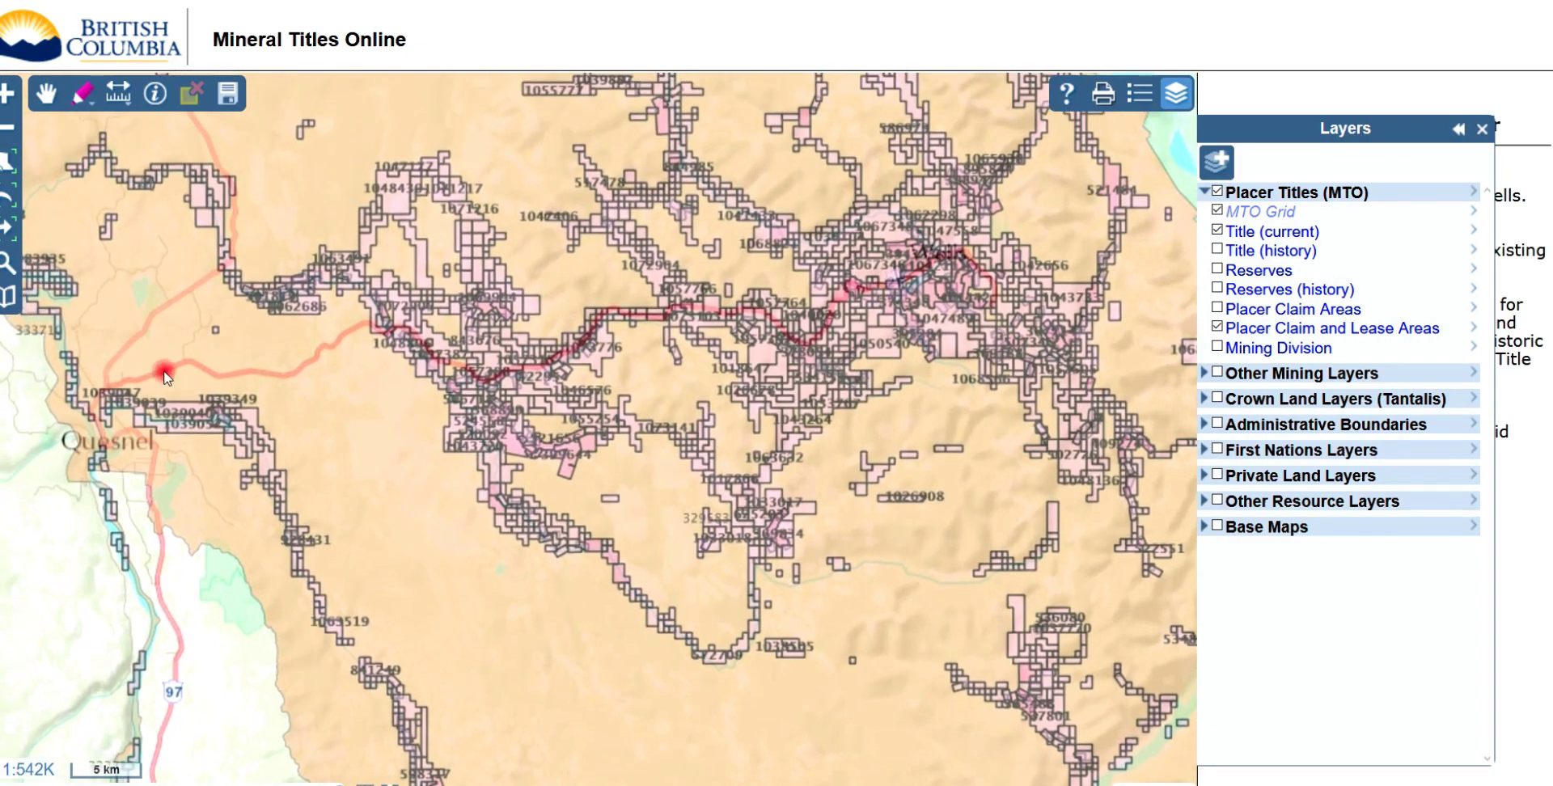
pyautogui.scroll(3, 641, 255)
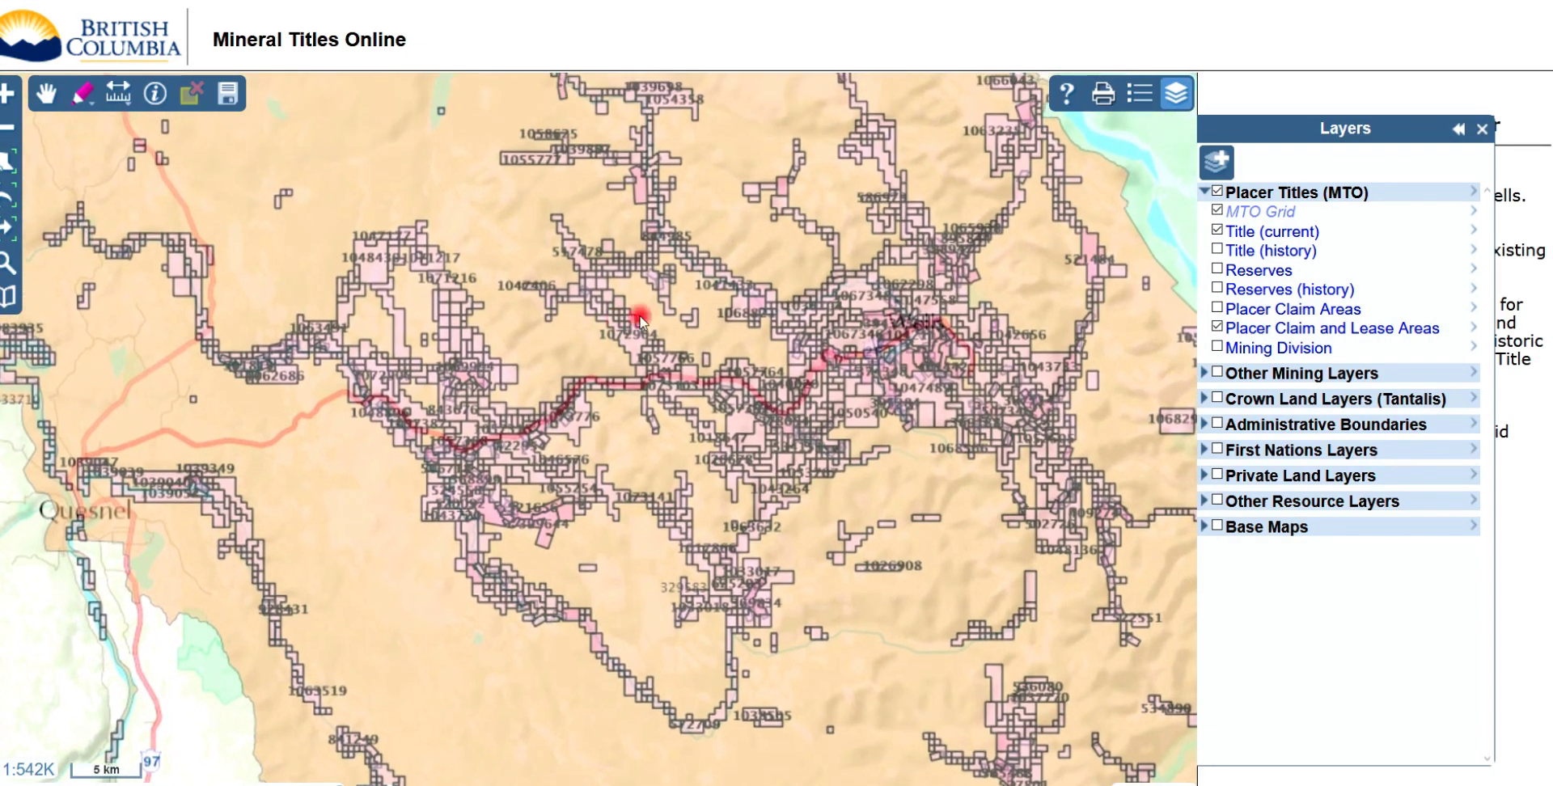
pyautogui.scroll(1, 881, 343)
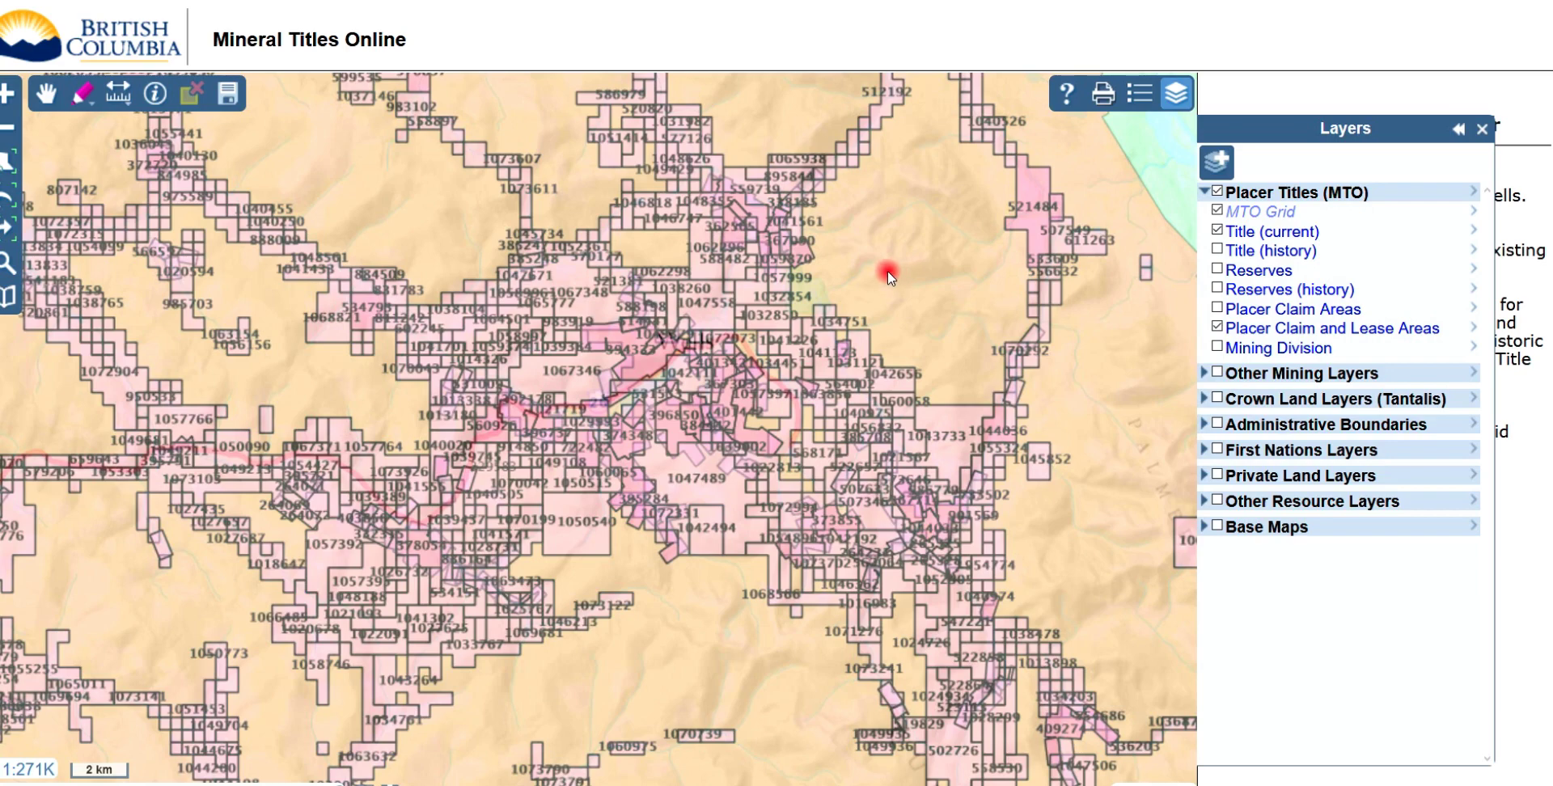
pyautogui.moveTo(925, 291); pyautogui.dragTo(957, 388)
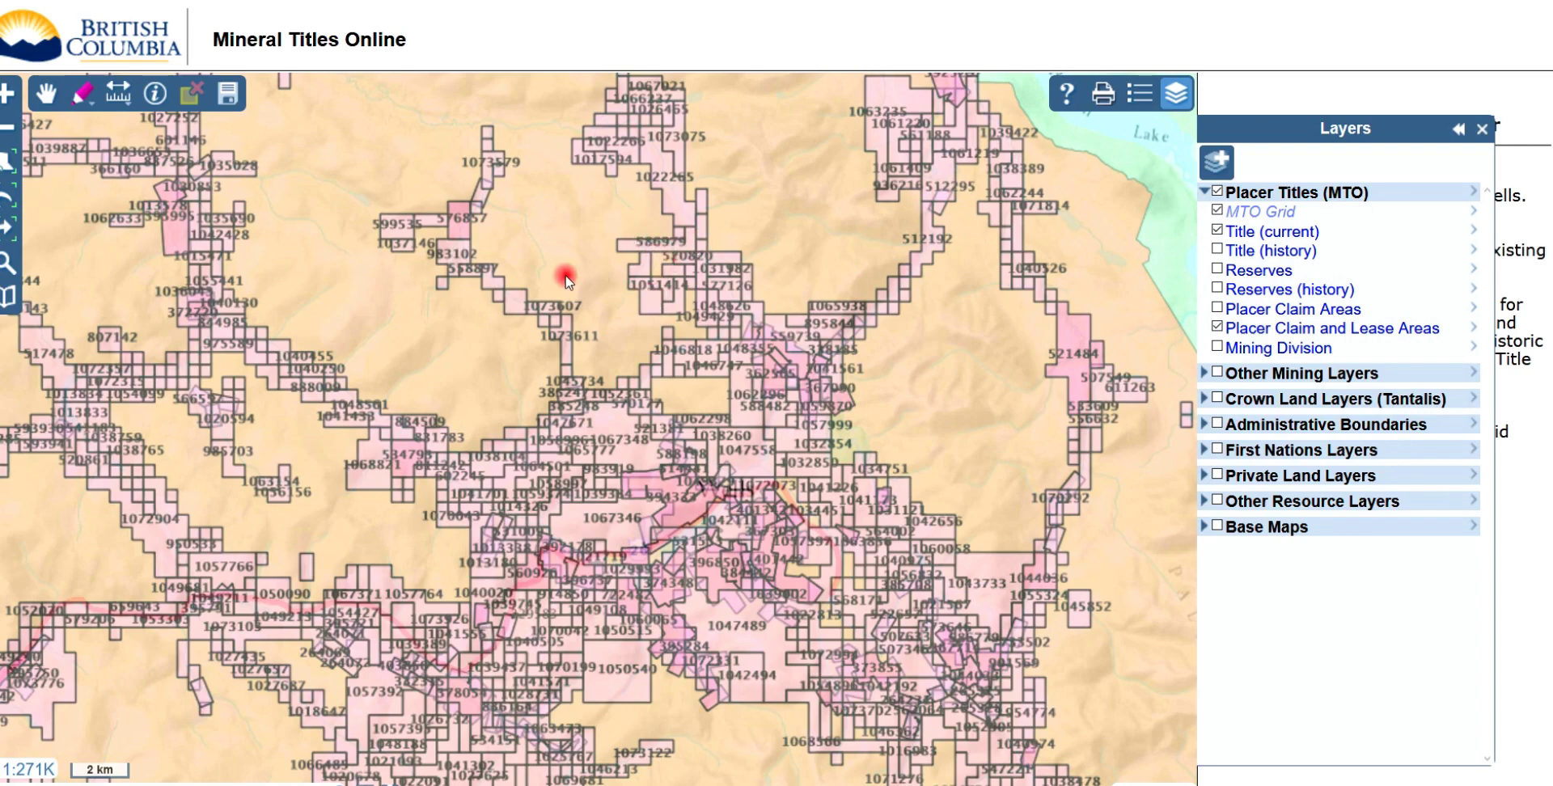
pyautogui.moveTo(548, 260); pyautogui.dragTo(599, 278)
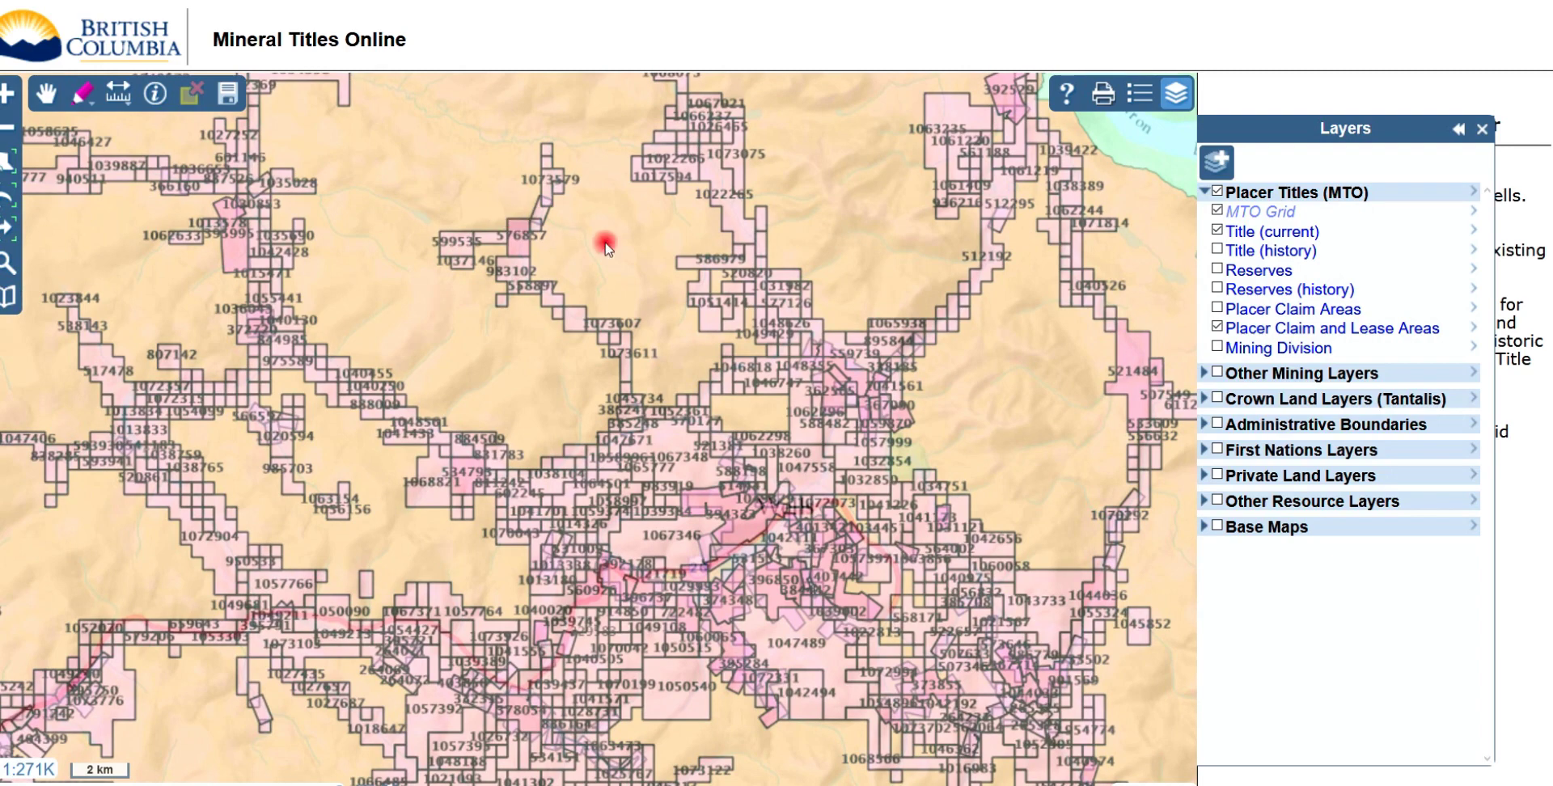
pyautogui.moveTo(392, 173); pyautogui.dragTo(464, 181)
pyautogui.moveTo(380, 433); pyautogui.dragTo(448, 397)
pyautogui.moveTo(445, 487); pyautogui.dragTo(569, 489)
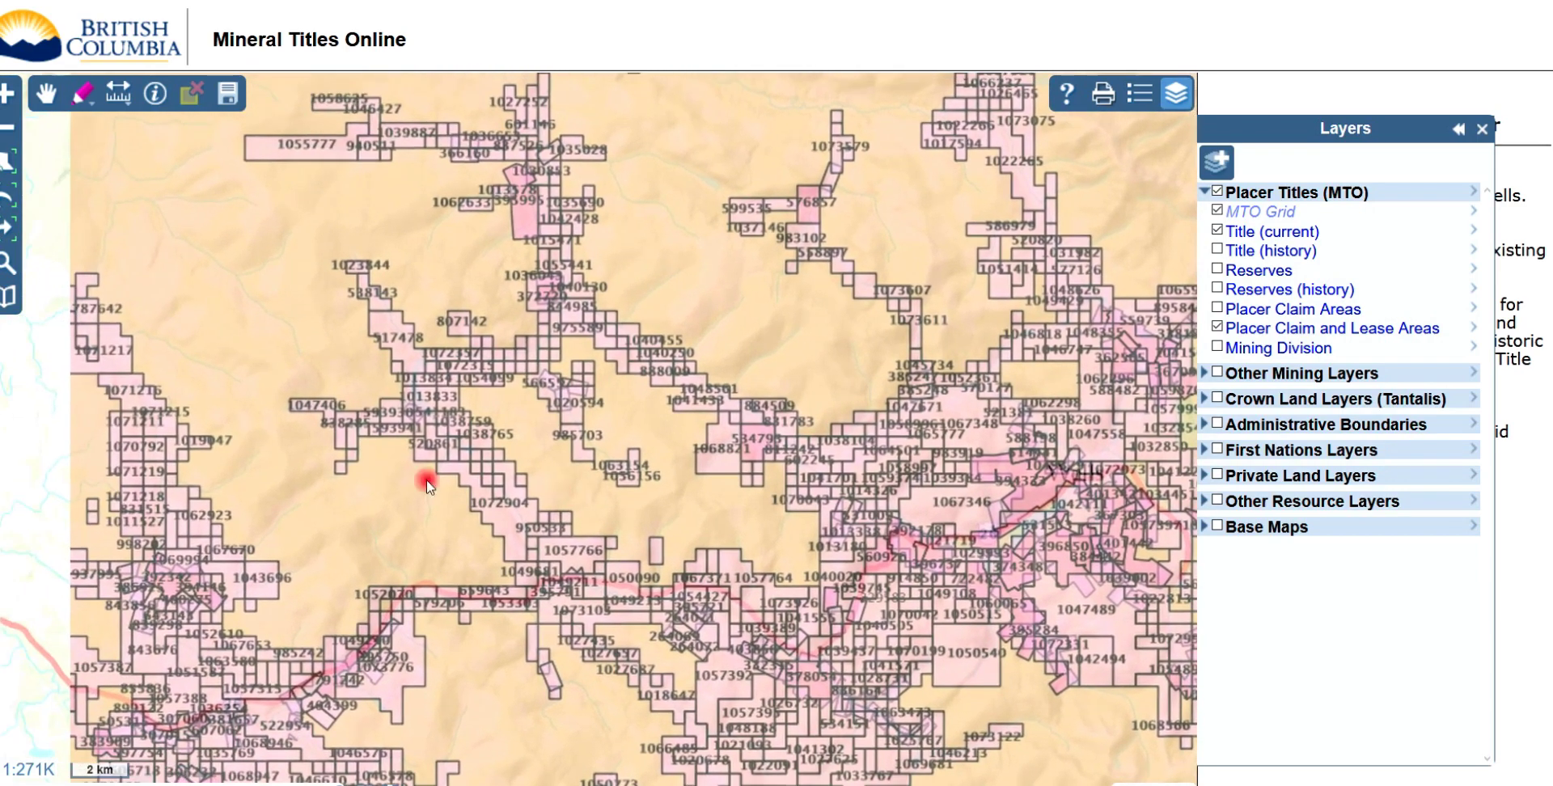
pyautogui.moveTo(361, 475); pyautogui.dragTo(456, 450)
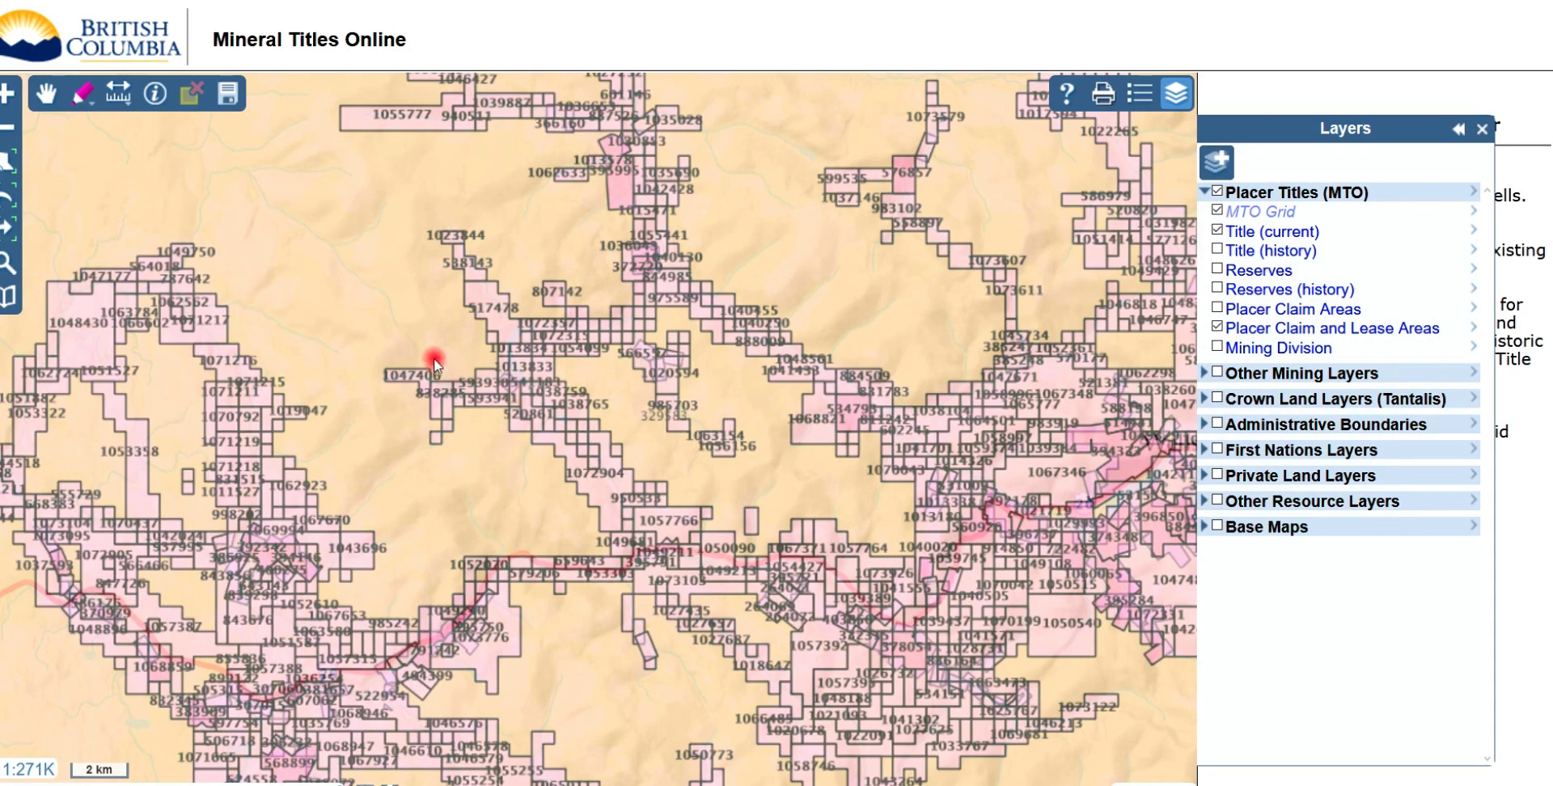
pyautogui.moveTo(350, 319); pyautogui.dragTo(468, 276)
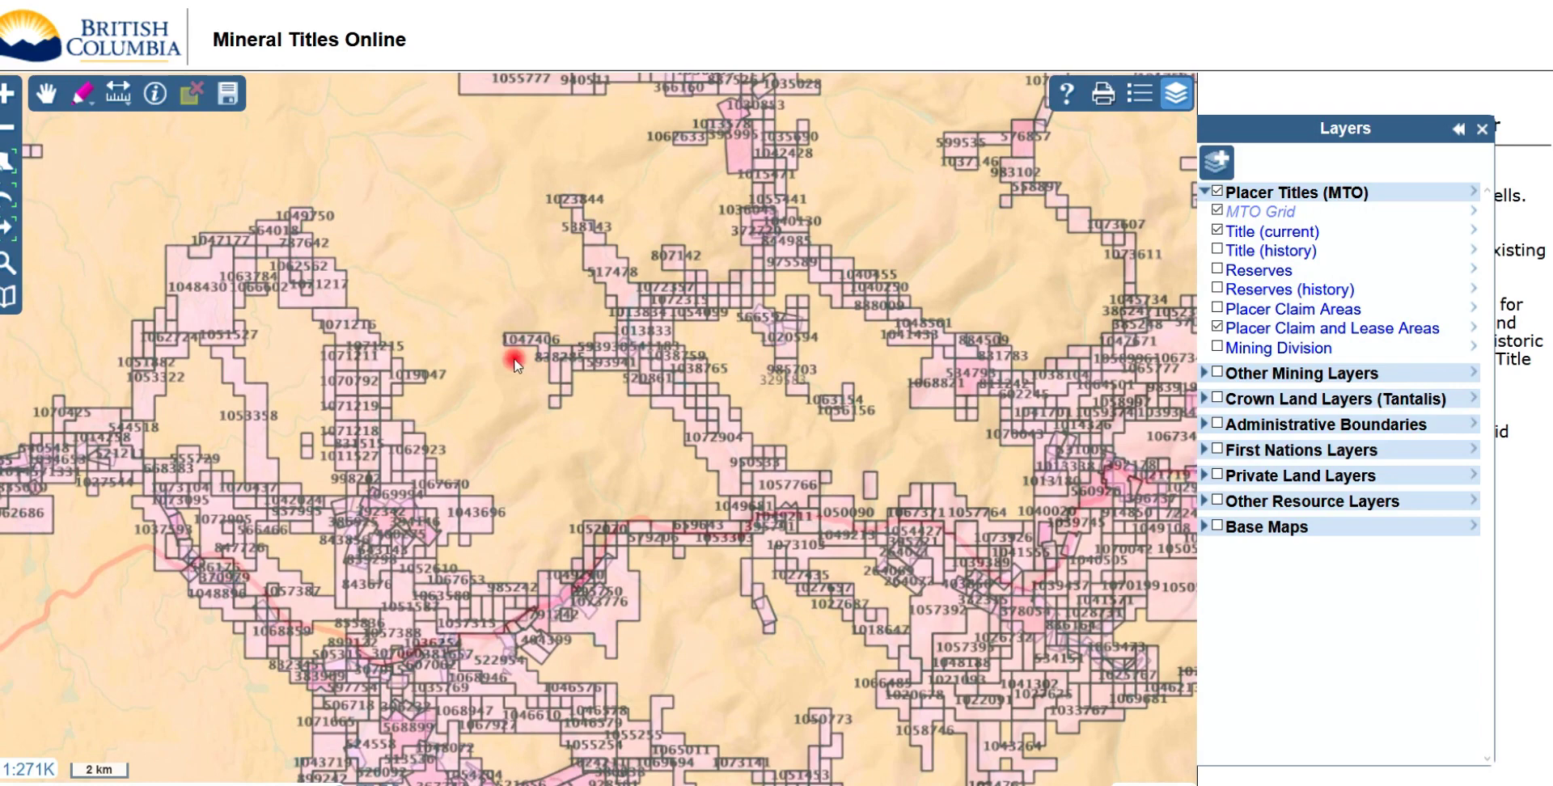
pyautogui.moveTo(407, 350); pyautogui.dragTo(564, 349)
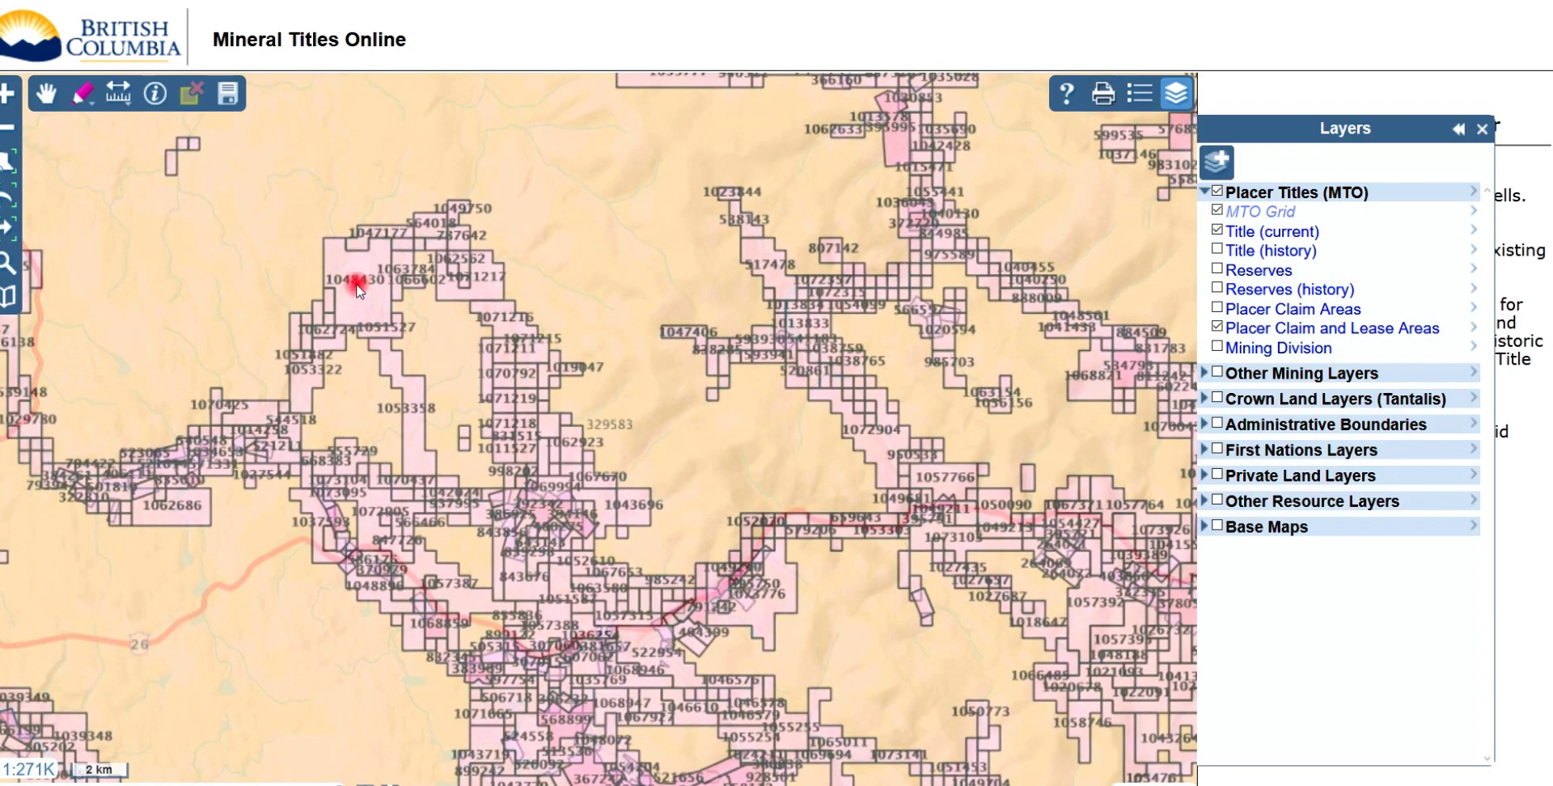
# Examine the current placer titles and open ground north of Quesnel along the river, Highway 97 and the side creeks
pyautogui.scroll(-1, 356, 283)
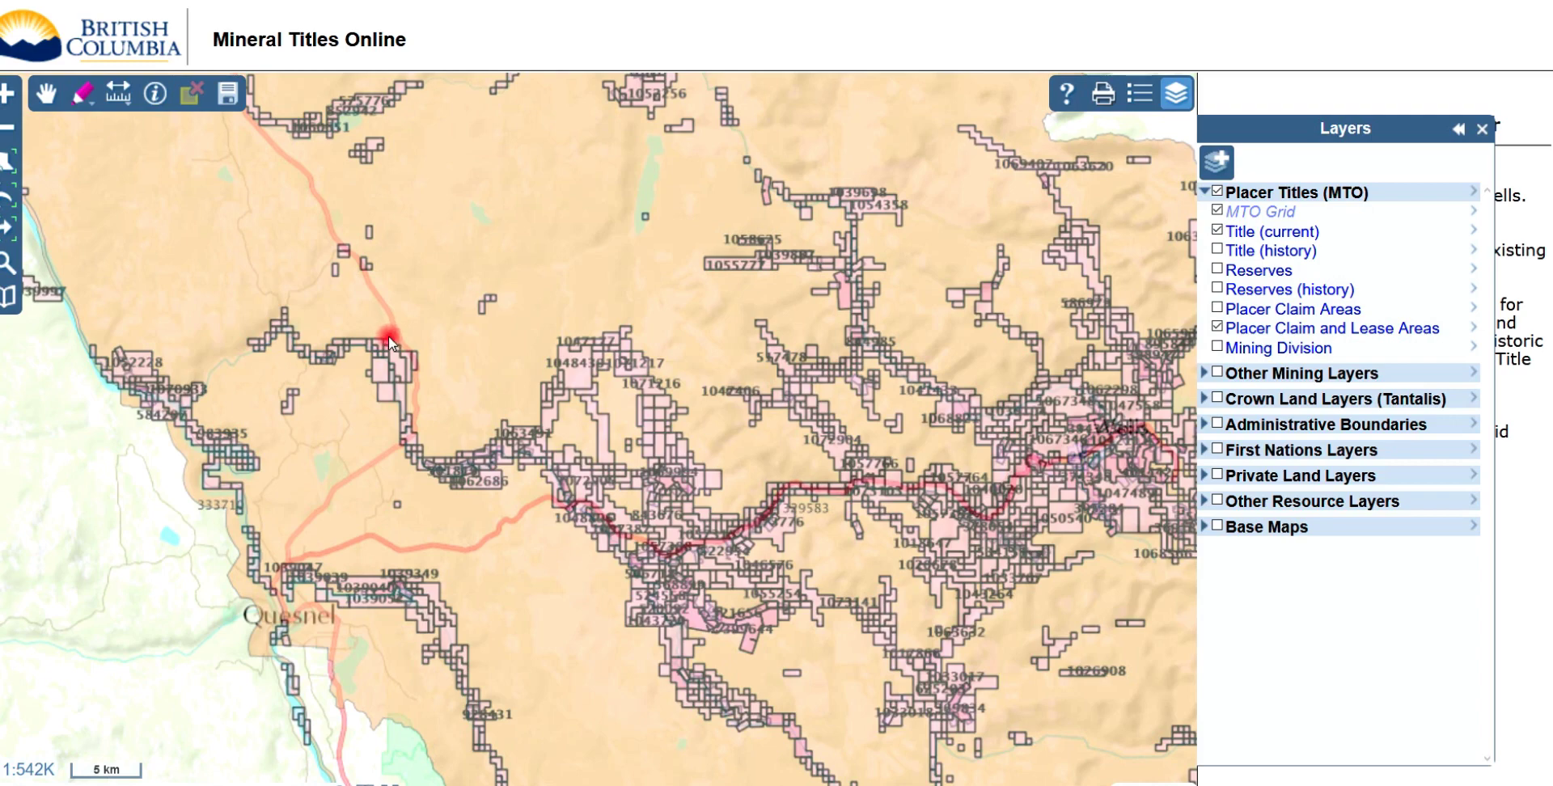
pyautogui.moveTo(236, 291); pyautogui.dragTo(329, 284)
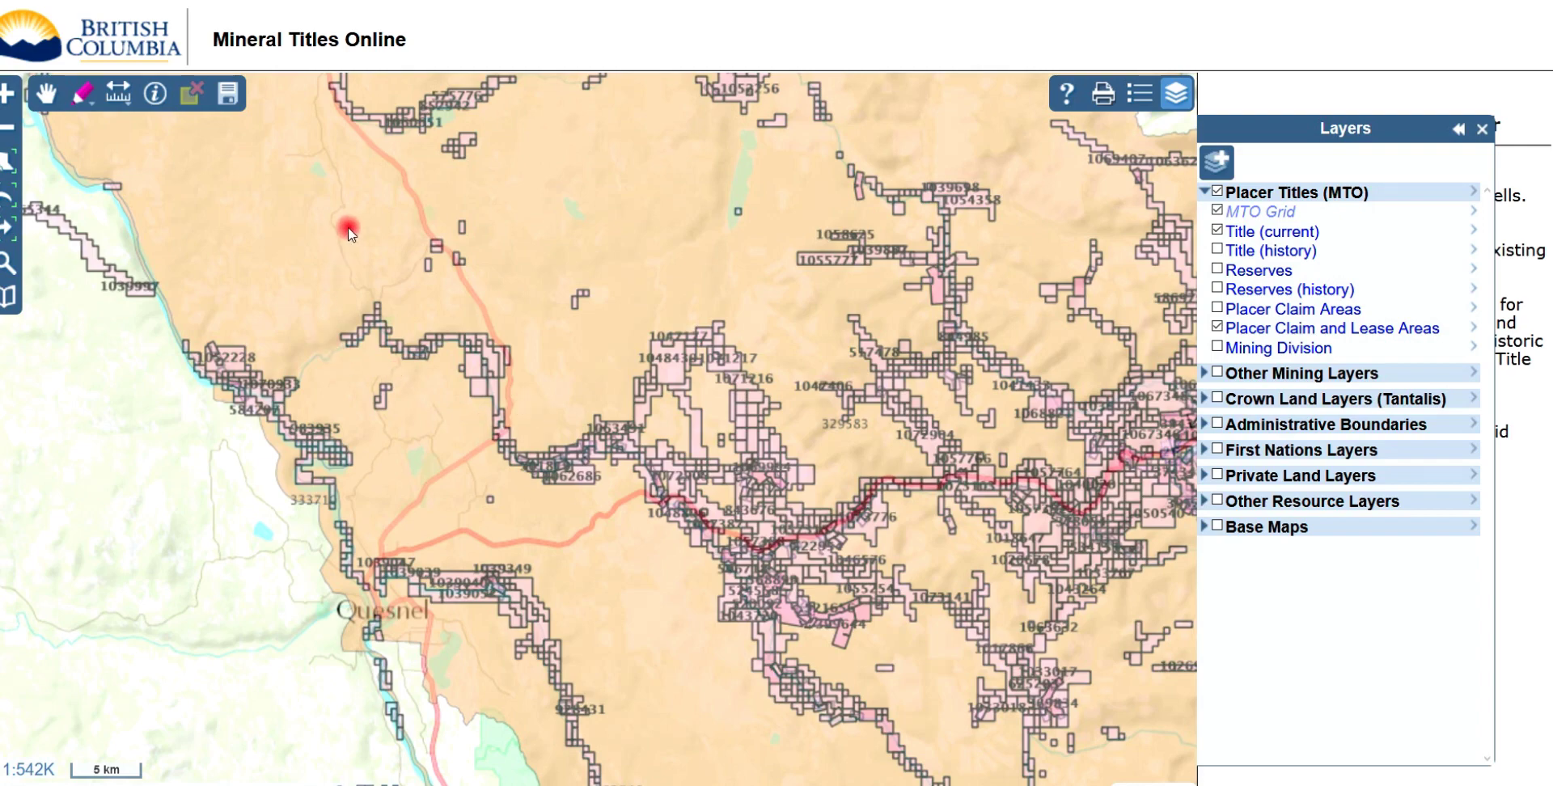
pyautogui.moveTo(317, 227); pyautogui.dragTo(669, 388)
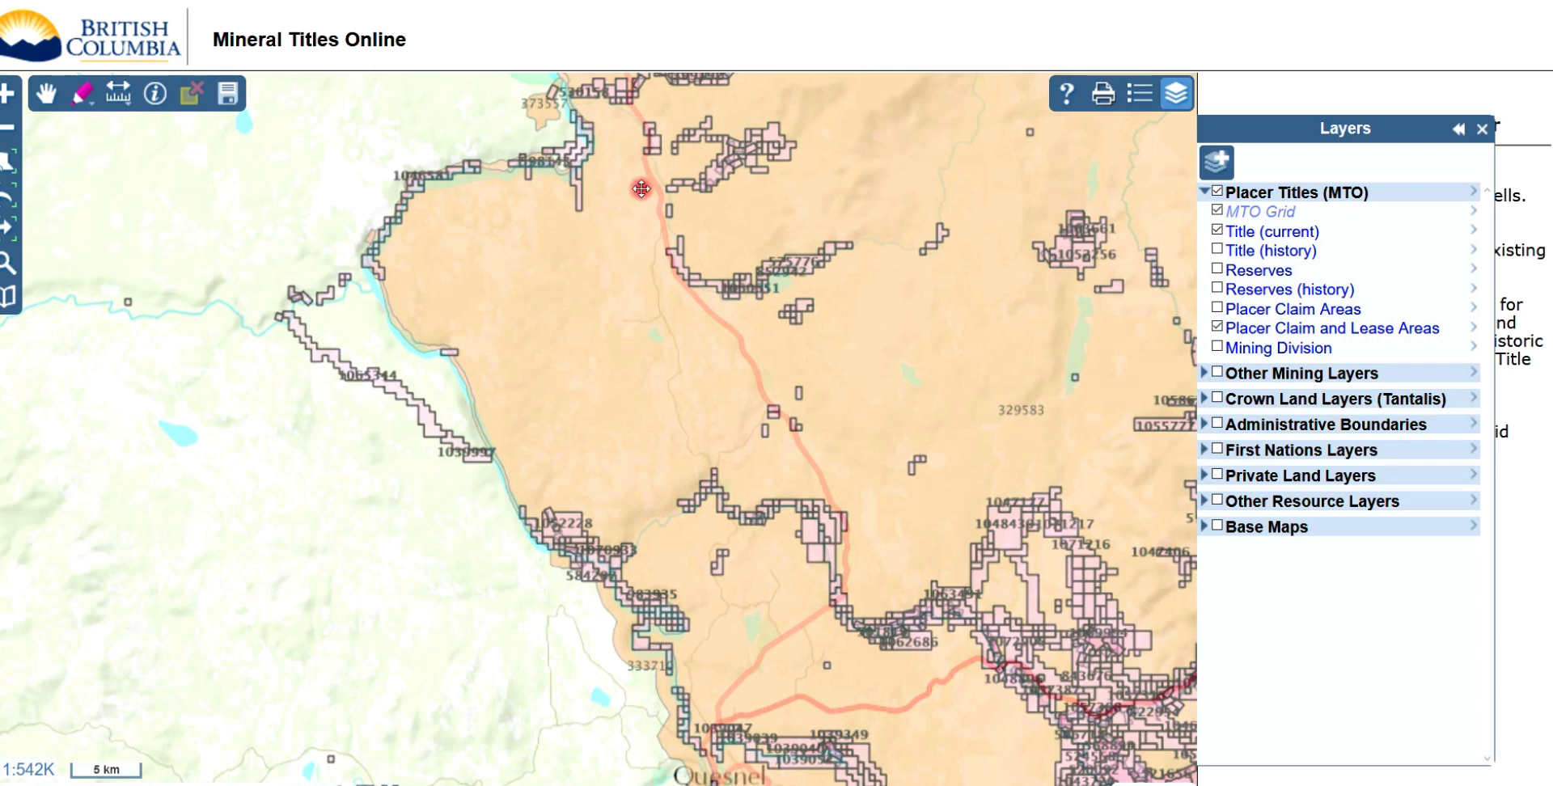
pyautogui.moveTo(642, 189); pyautogui.dragTo(638, 292)
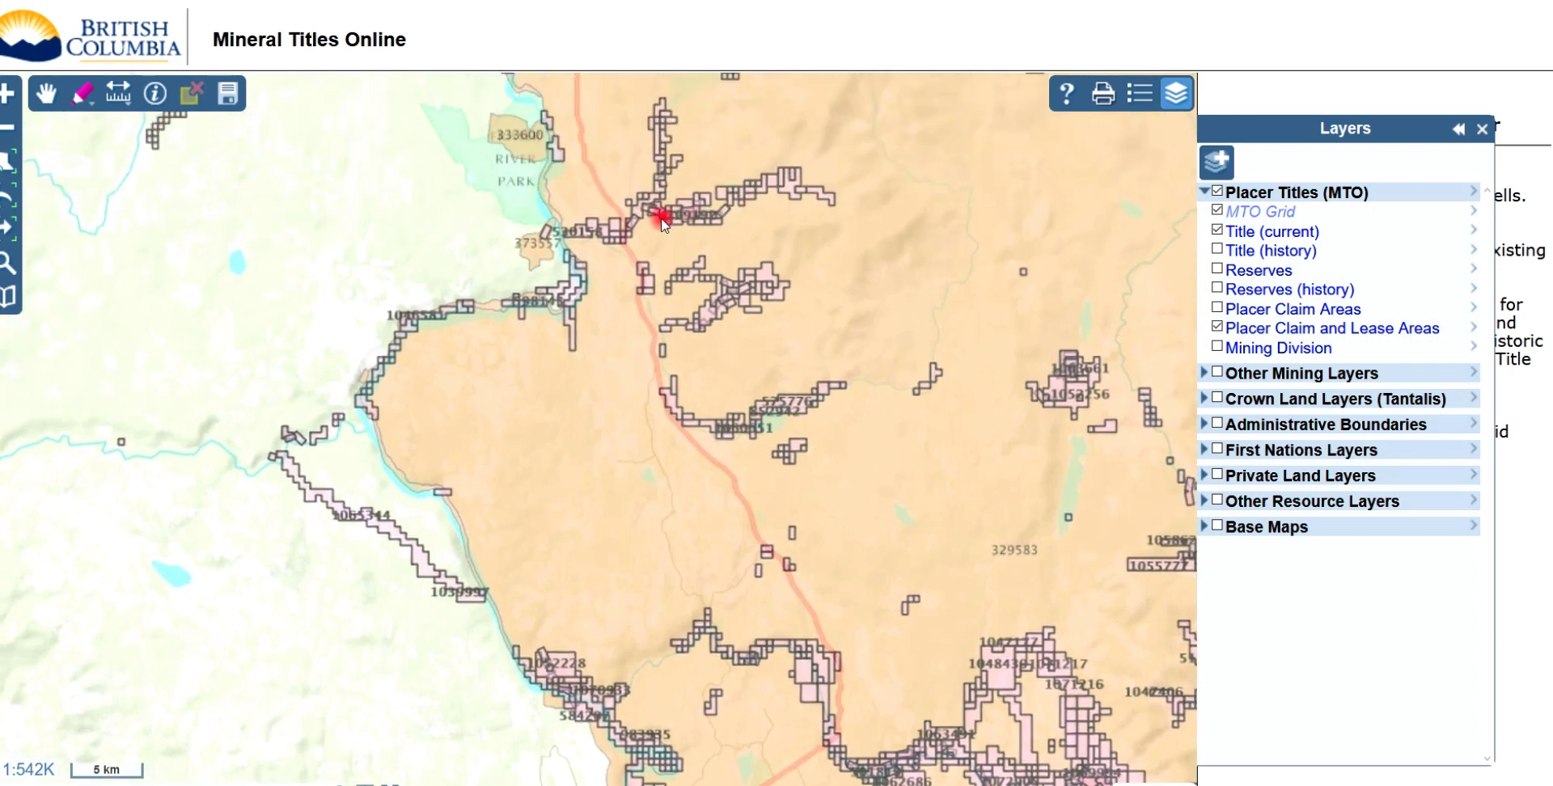
pyautogui.moveTo(634, 175); pyautogui.dragTo(632, 284)
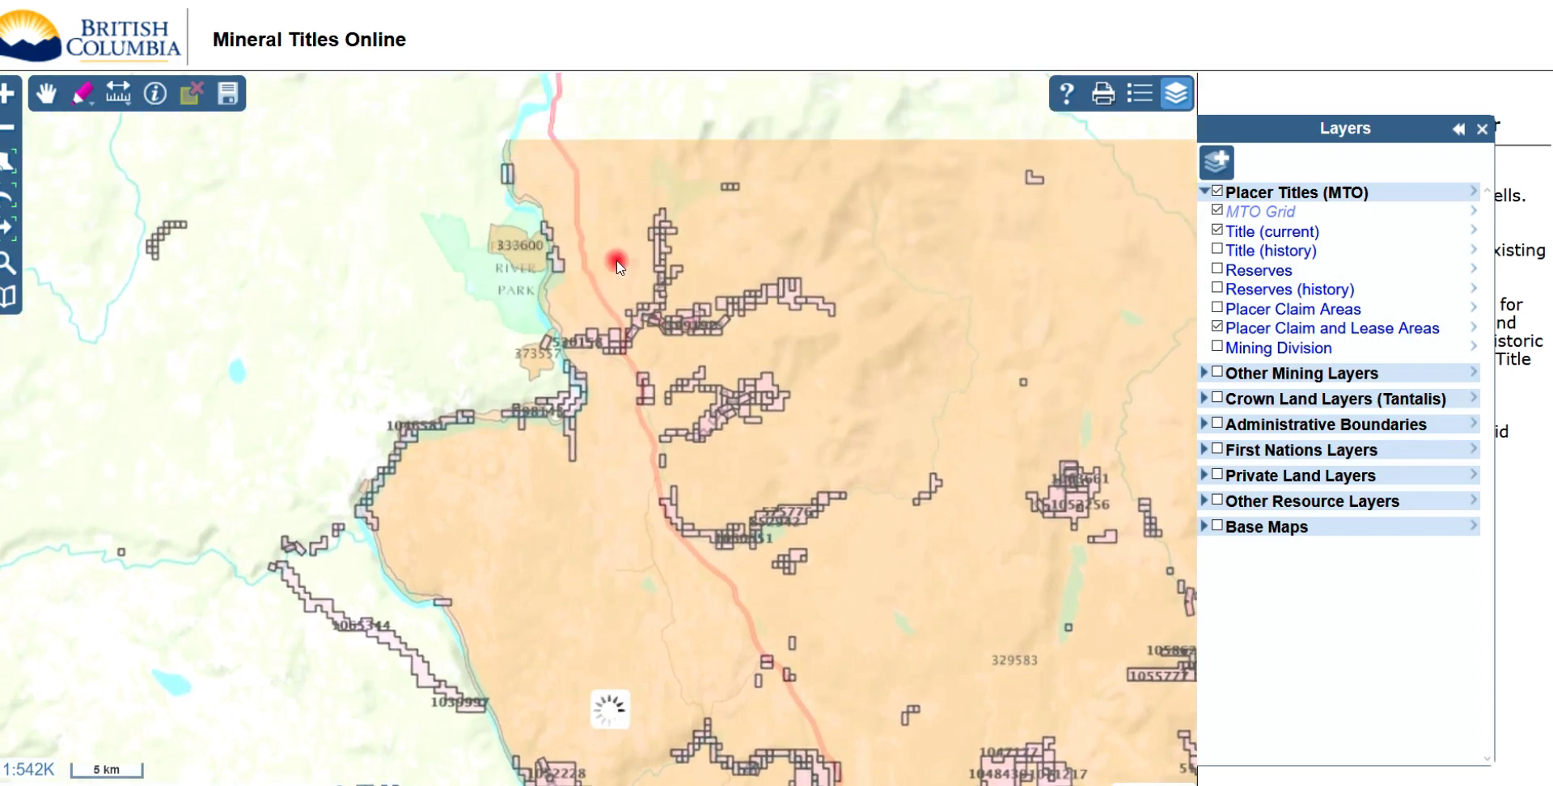